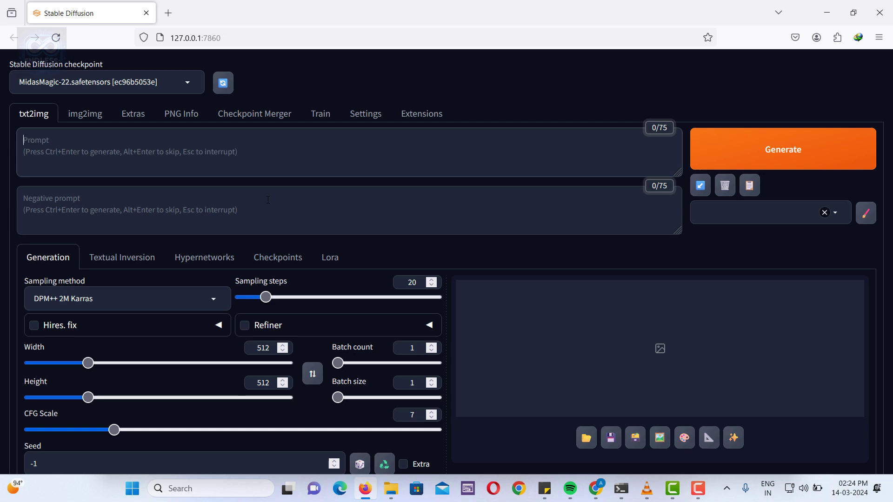
Back in txt2img, paste the lakeside-at-sunset prompt and a negative prompt excluding cities, cars and buildings
left_click(91, 116)
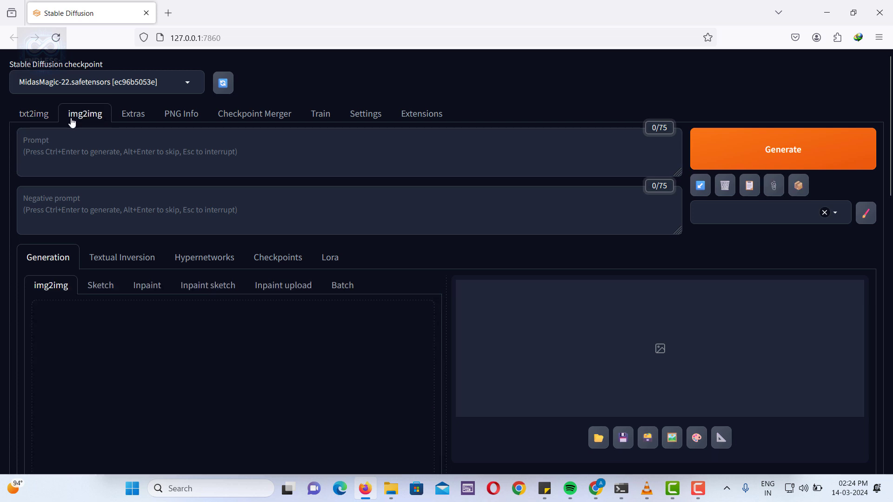
left_click(32, 113)
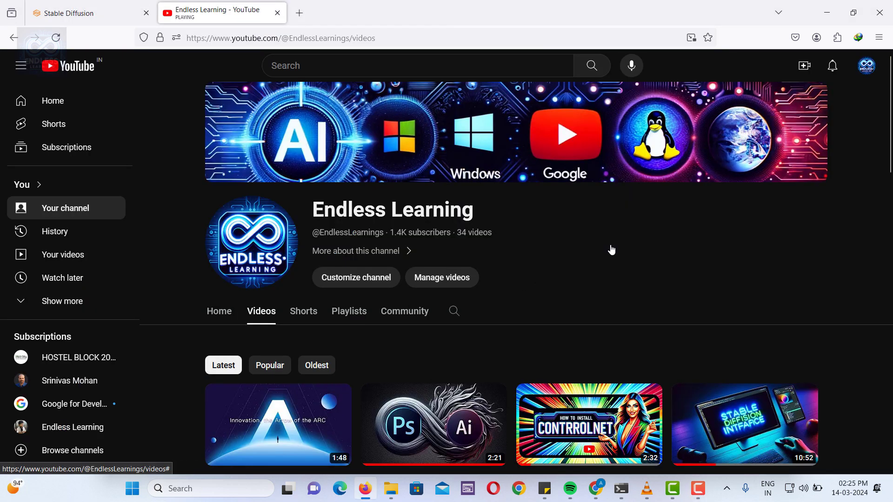
scroll(612, 250, "down", 4)
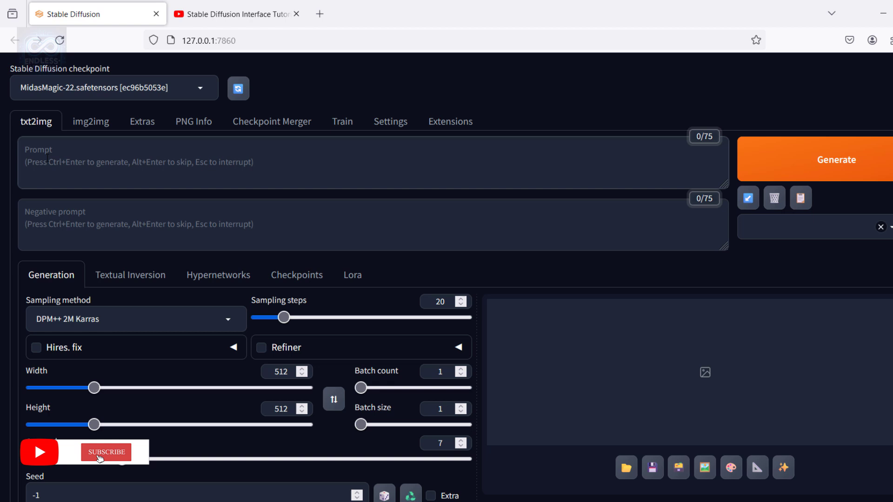
type("\"Generate an image of a peaceful and serene lakeside at sunset, capturing the reflection of the vibrant colors in the water. Include details such as a small wooden dock, a lone canoe tied to the dock, and distant mountains in the background. The overall mood should convey tranquility and the beauty of nature.\"")
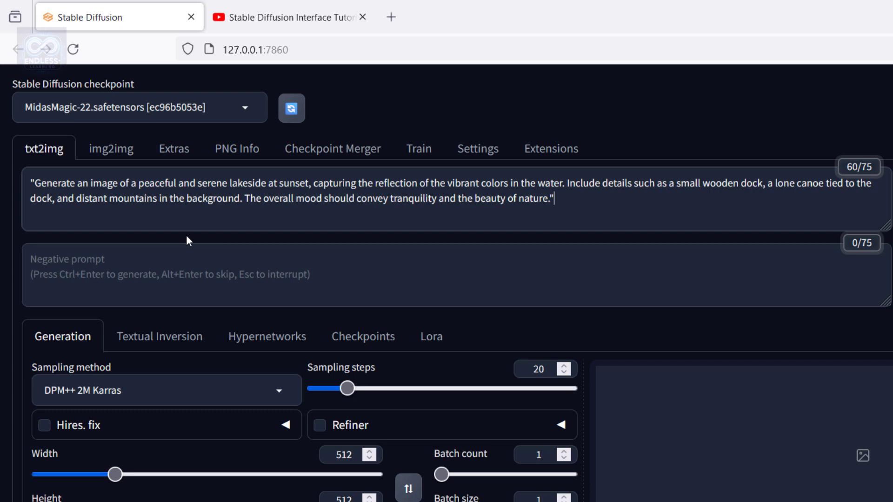
left_click(69, 279)
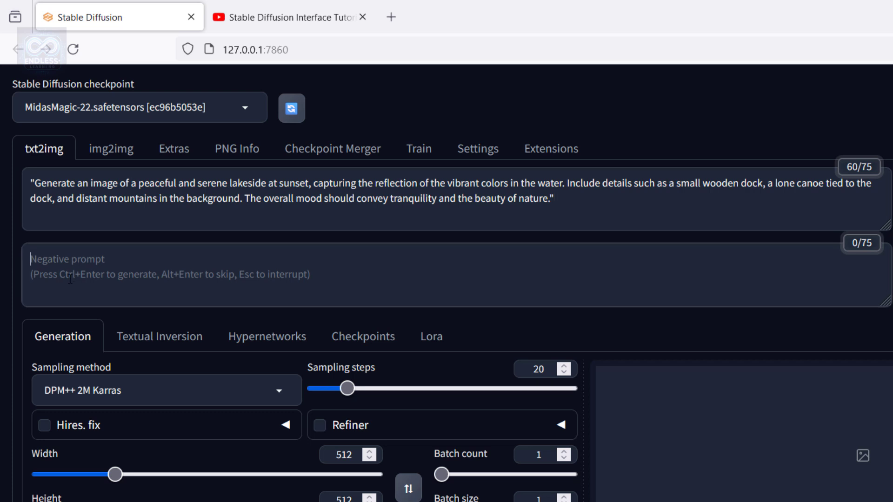
type("\"Do not create an image with busy city scenes, crowded places, or any form of urban environment. Avoid including cars, buildings, or any technology-related elements.\"")
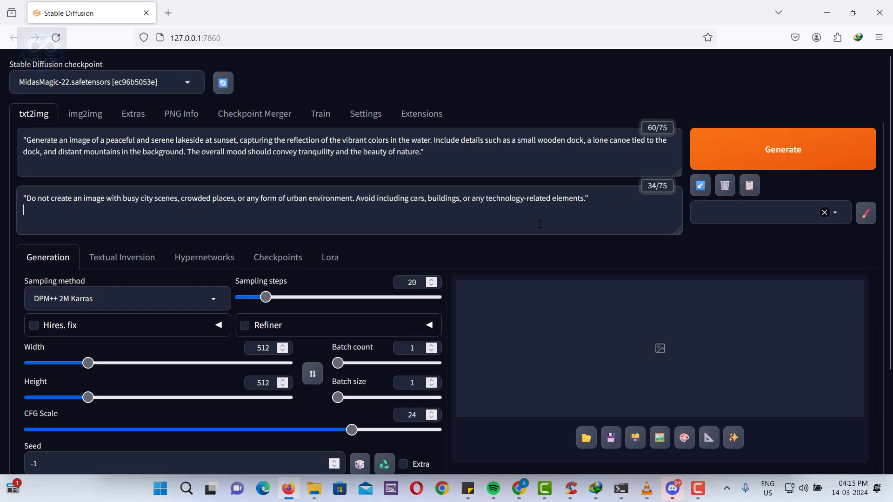
Set the sampling steps to 35
double_click(412, 283)
type("3")
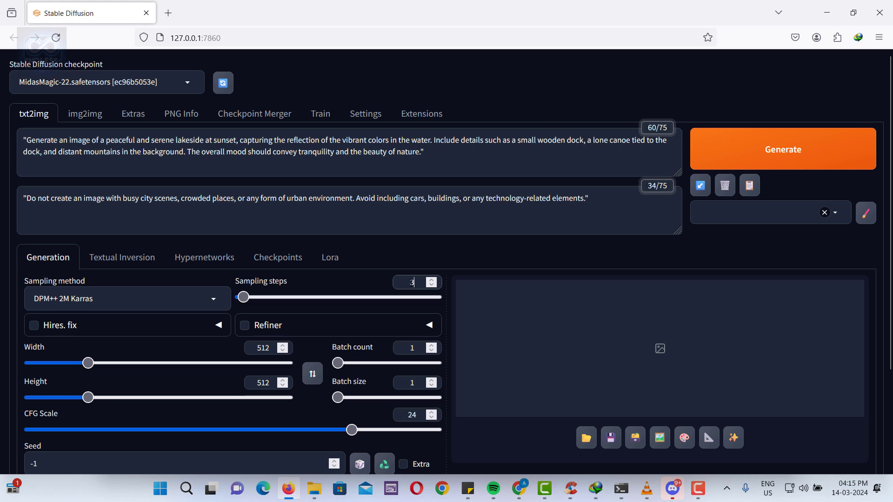
type("5")
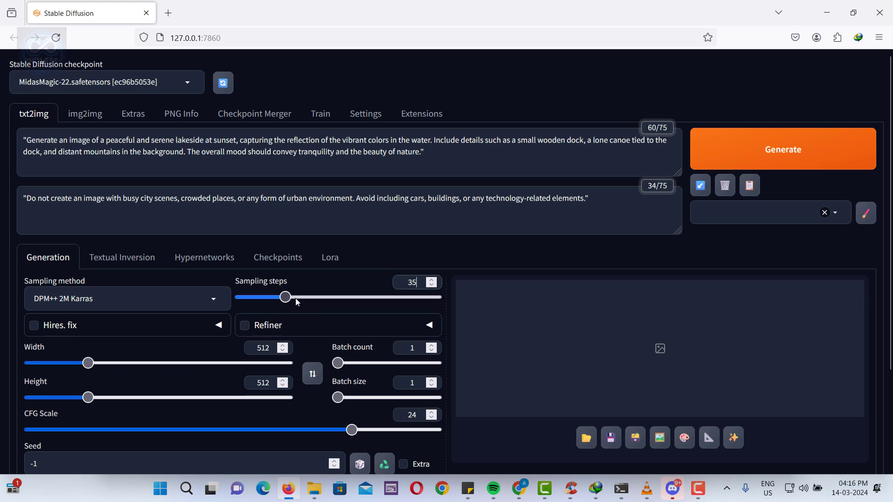
left_click_drag(293, 298, 246, 298)
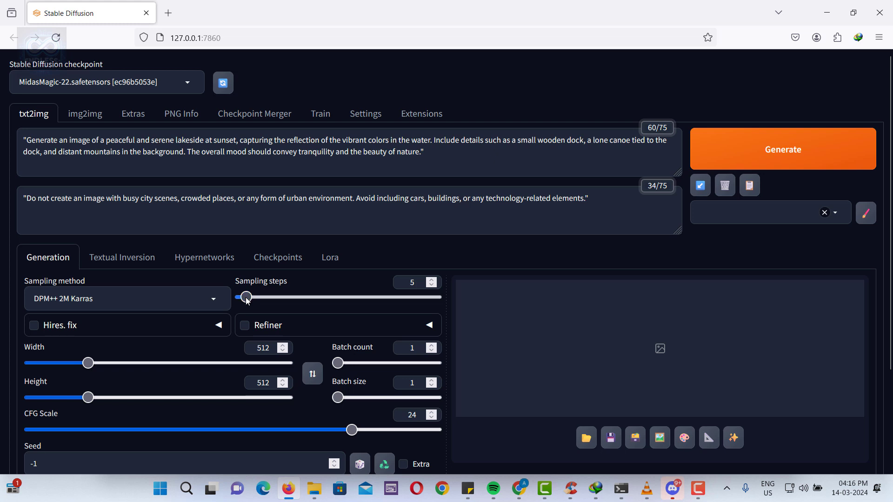
left_click(409, 282)
type("3")
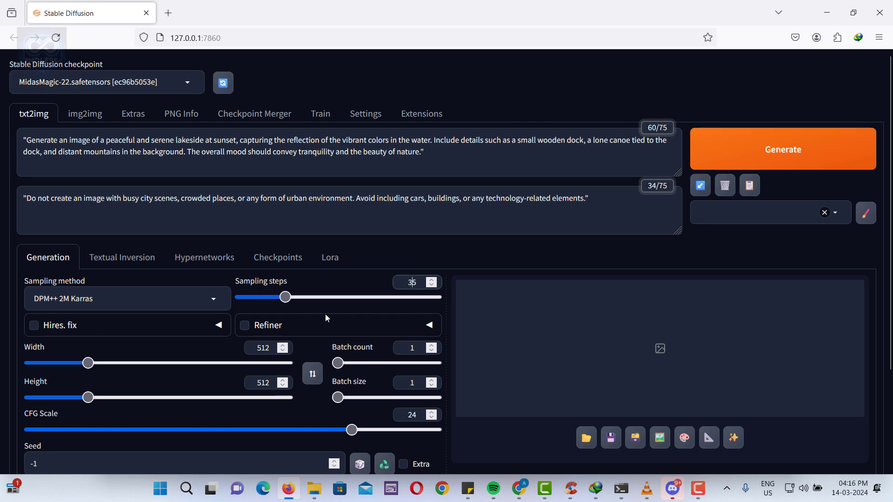
Raise the CFG Scale slider to 25.5
scroll(325, 314, "down", 3)
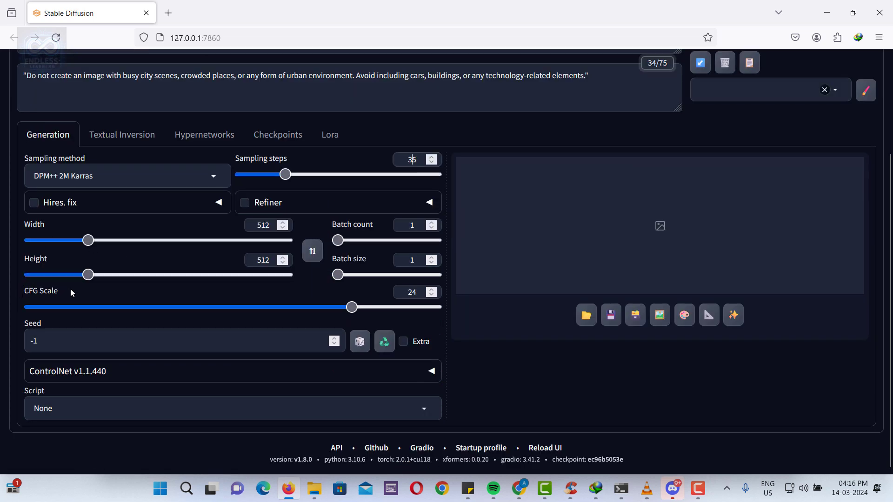
left_click(352, 307)
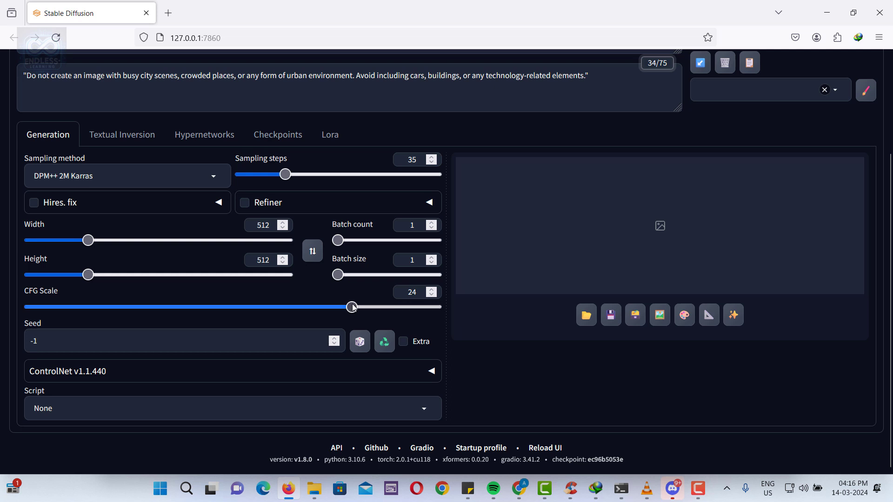
left_click_drag(352, 308, 53, 316)
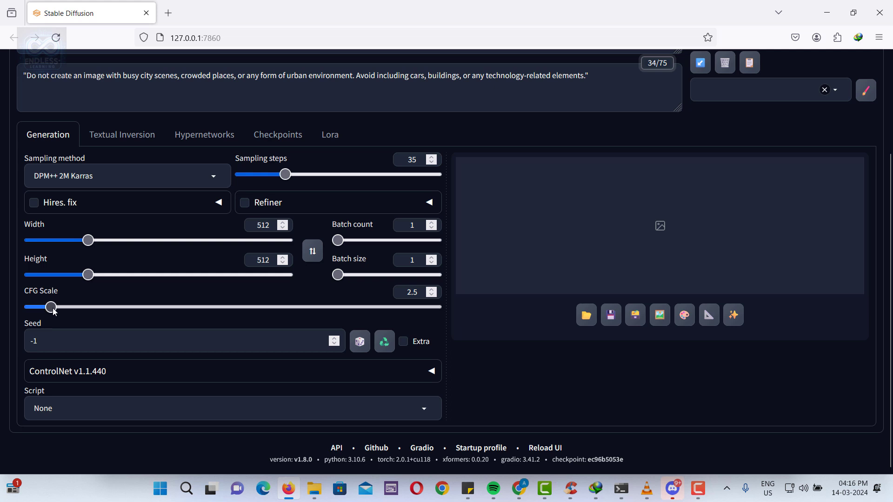
left_click_drag(53, 311, 373, 309)
Generate the lakeside sunset image with a canoe, view it full size, then select the Curly Braces heading
scroll(504, 366, "up", 3)
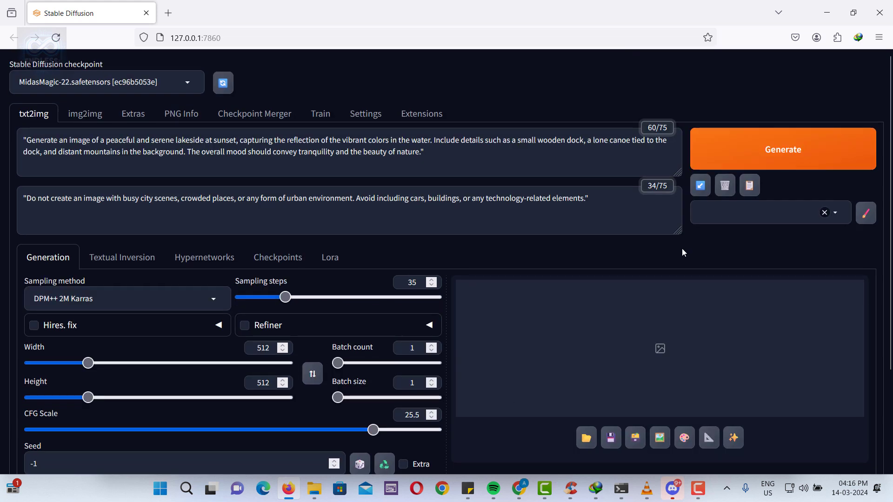
left_click(820, 157)
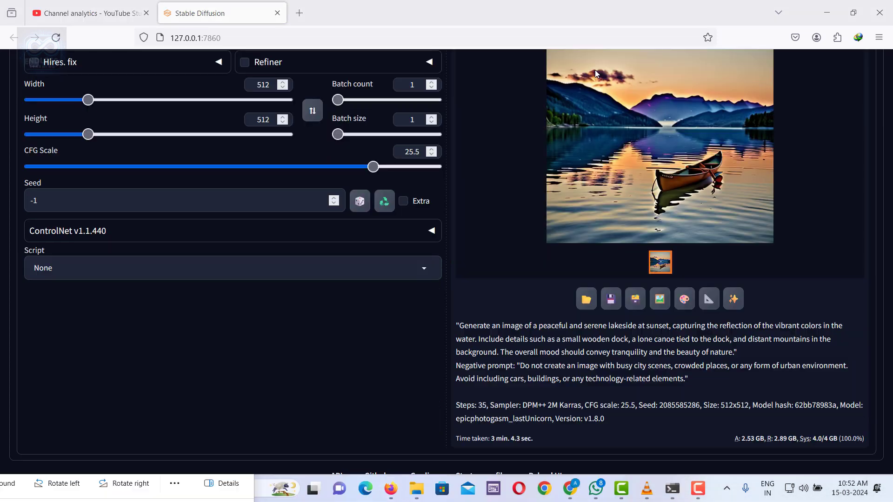
left_click(705, 137)
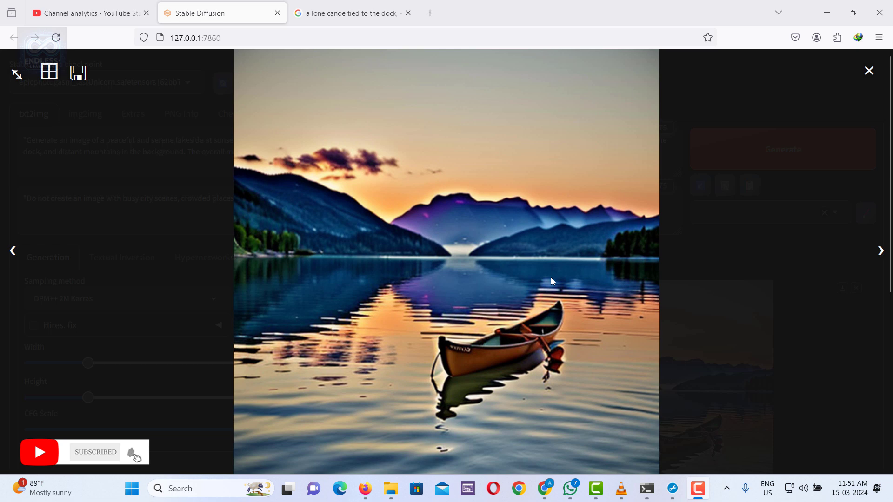
left_click(730, 168)
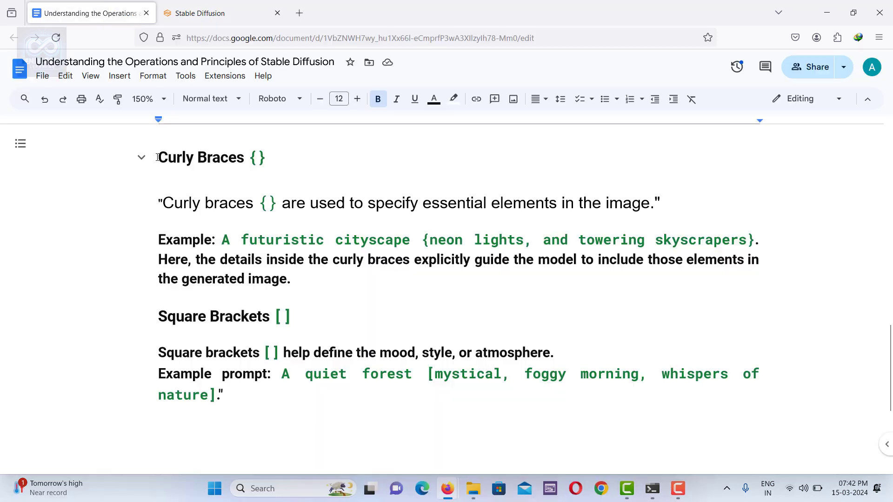
left_click_drag(158, 157, 272, 154)
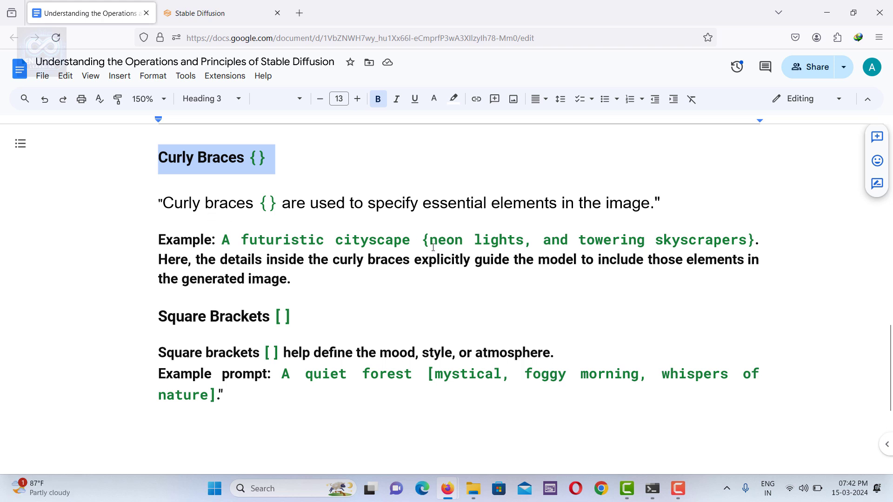
Copy 'A futuristic cityscape {neon lights, and towering skyscrapers}' from the guide for the Stable Diffusion prompt
left_click_drag(427, 239, 523, 240)
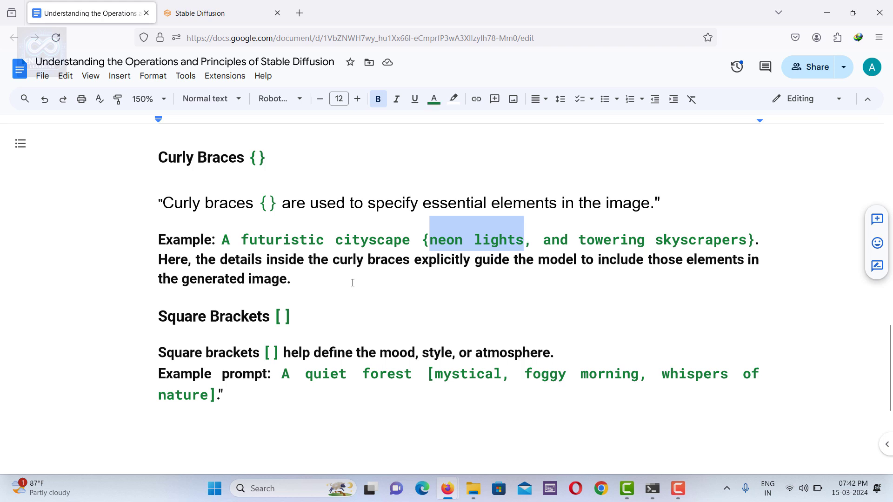
left_click(305, 278)
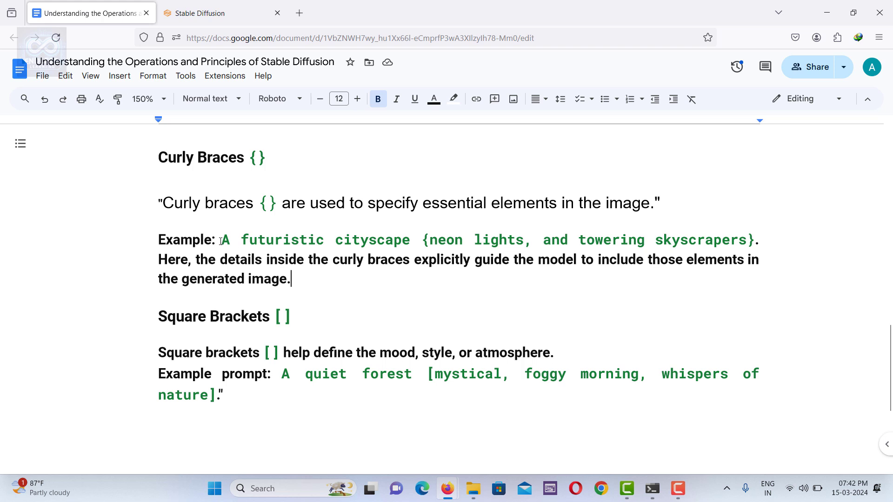
left_click_drag(221, 240, 754, 241)
right_click(735, 240)
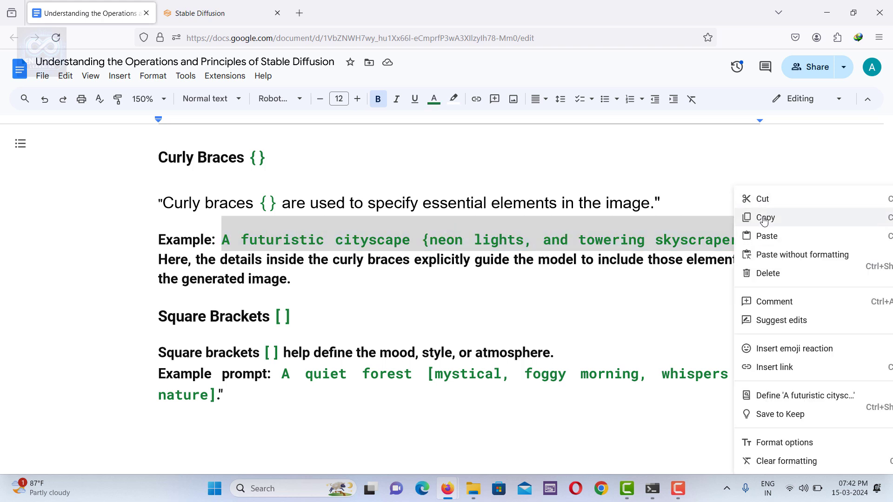
left_click(753, 215)
left_click(210, 13)
right_click(121, 145)
Paste the single-brace cityscape prompt, generate it and view the result full size
left_click(158, 235)
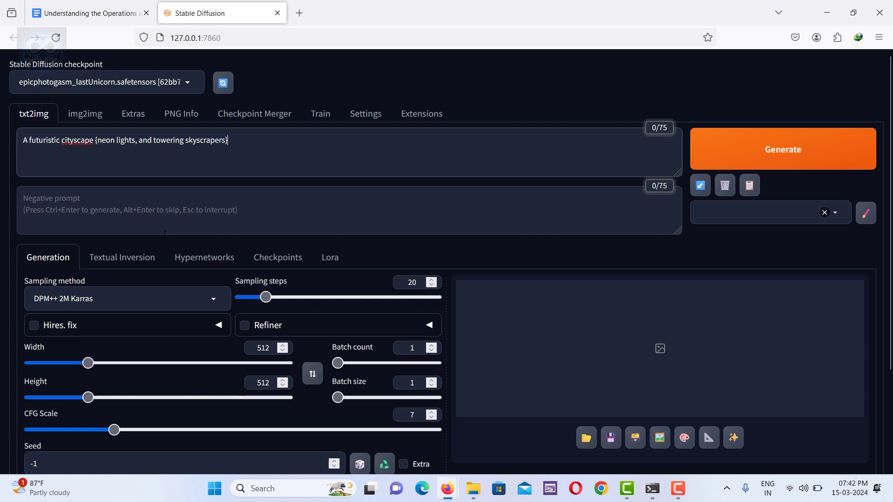
left_click(841, 151)
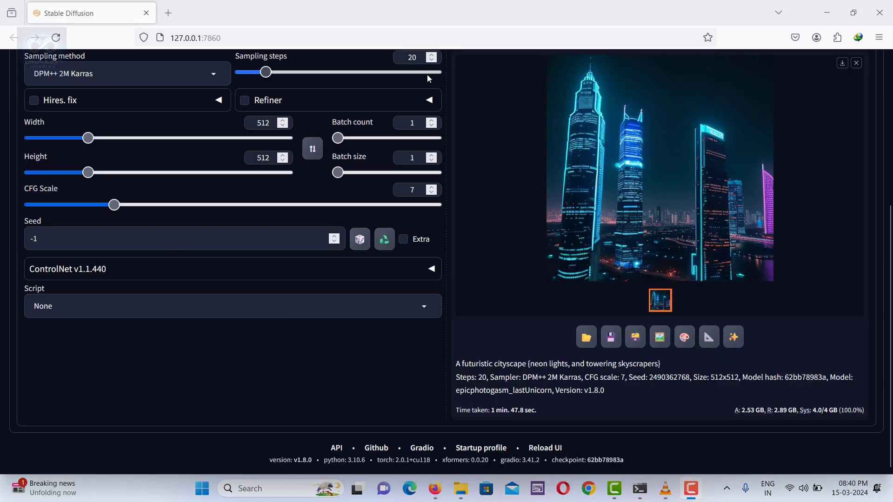
left_click(731, 115)
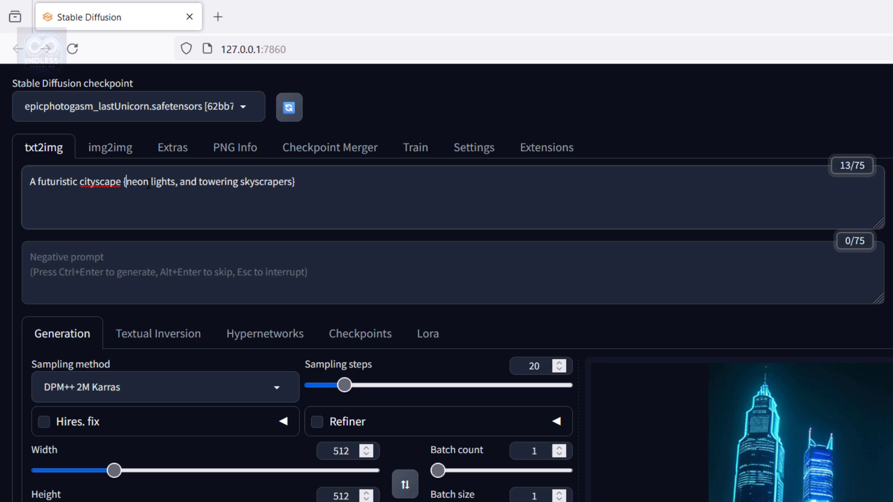
Wrap the phrase in triple braces {{{...}}}, regenerate, and view the lone neon tower full-screen
type("({")
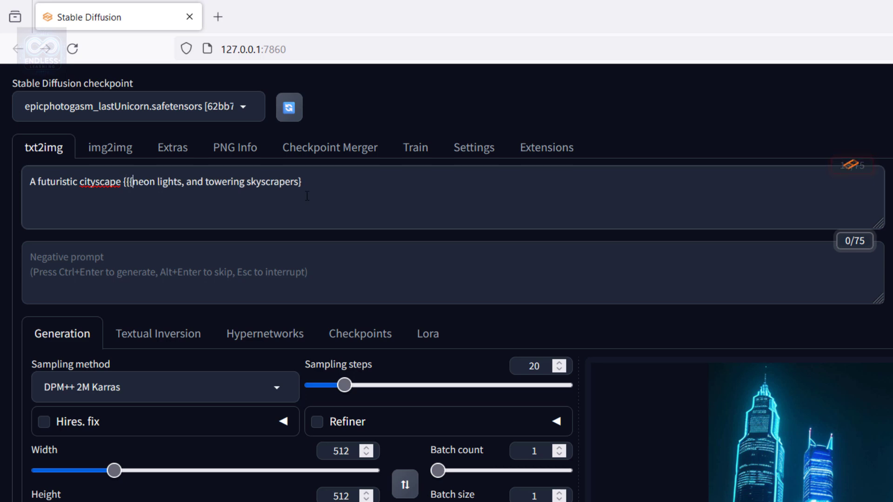
left_click(290, 209)
type("}}")
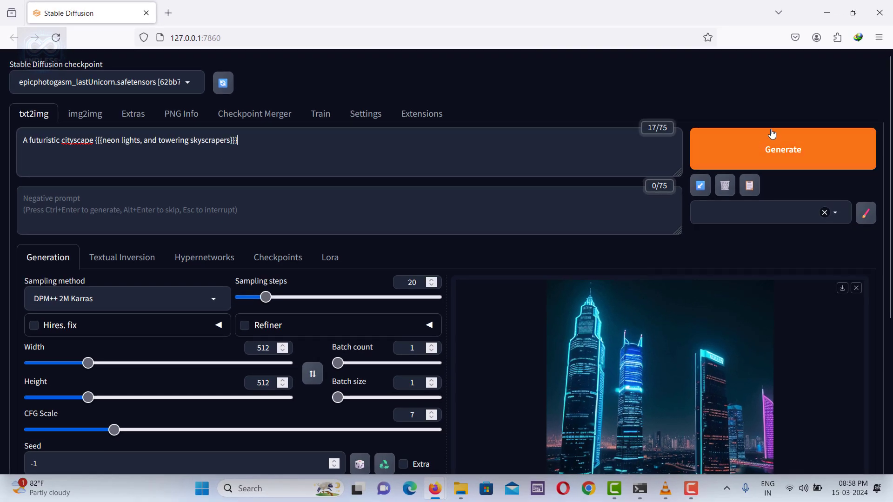
left_click(771, 138)
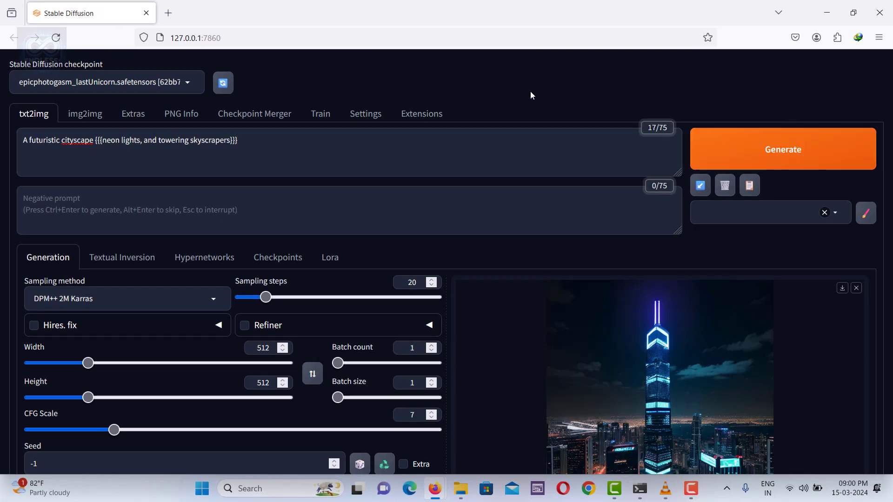
scroll(662, 263, "down", 3)
left_click(662, 263)
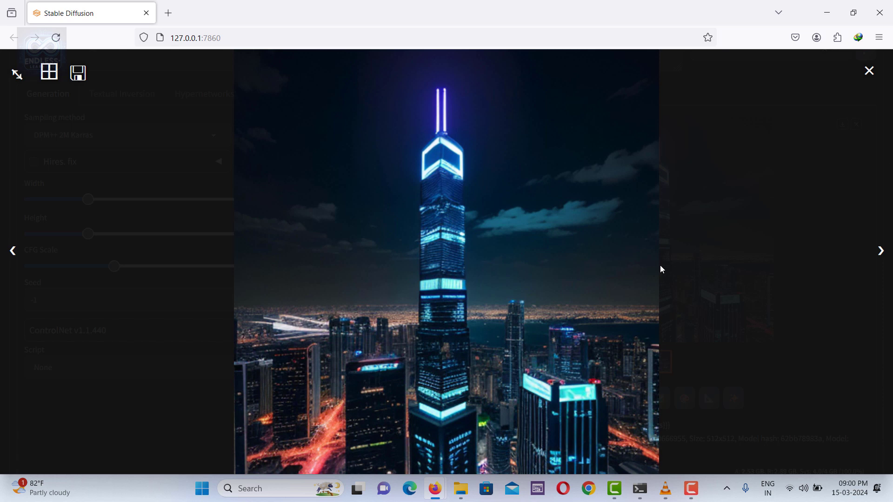
Fix the seed at 550666954 and regenerate the cityscape as three neon towers
left_click(660, 266)
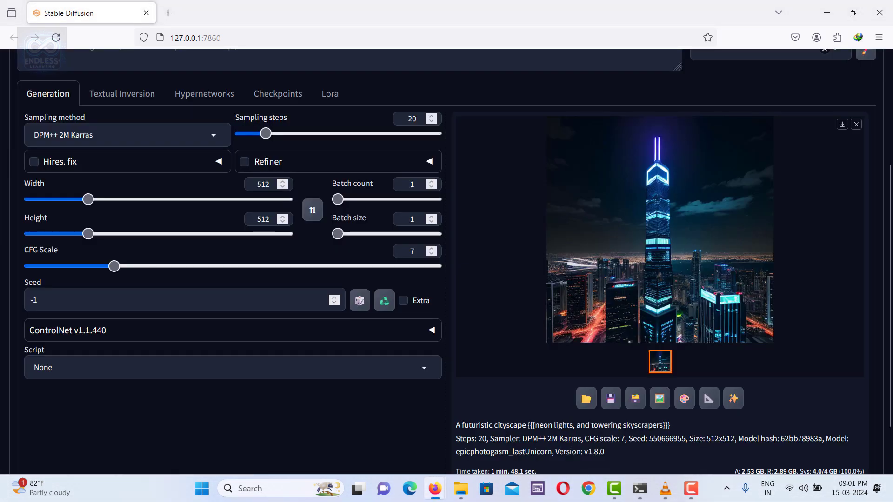
left_click(385, 302)
left_click(359, 305)
left_click(384, 302)
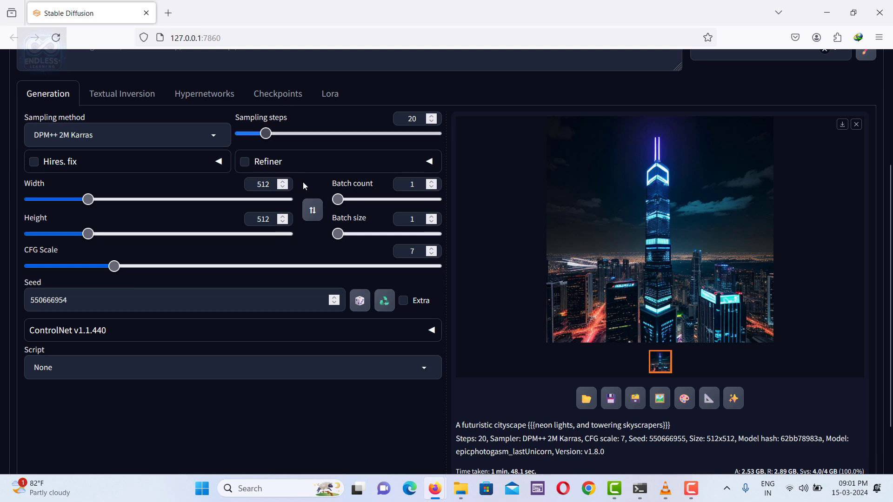
scroll(523, 363, "up", 2)
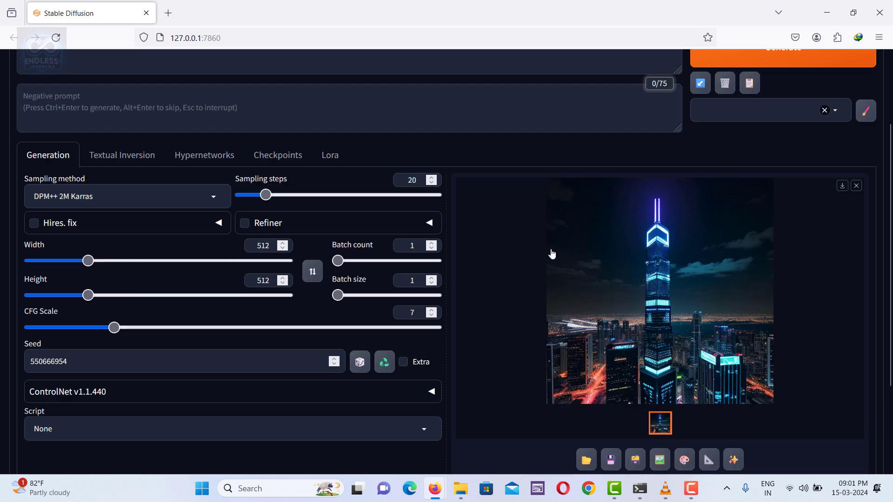
scroll(549, 251, "up", 3)
left_click(754, 158)
scroll(643, 297, "down", 3)
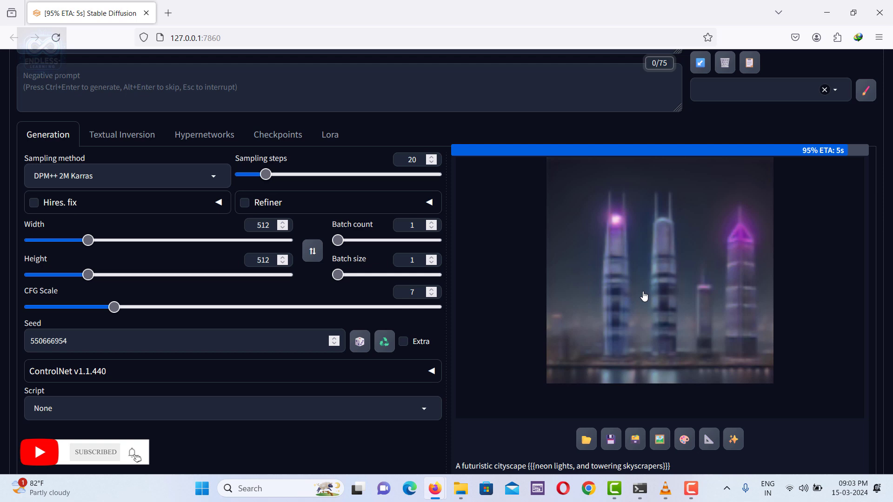
scroll(528, 274, "up", 3)
Trim the prompt to single braces with a 1.60 weight and generate a purple-neon cityscape
left_click(258, 142)
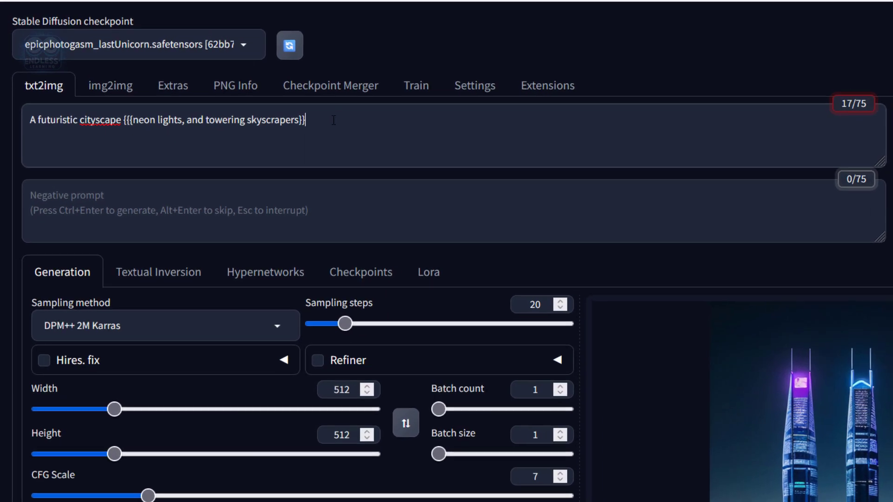
key("BackSpace")
key("BackSpace")
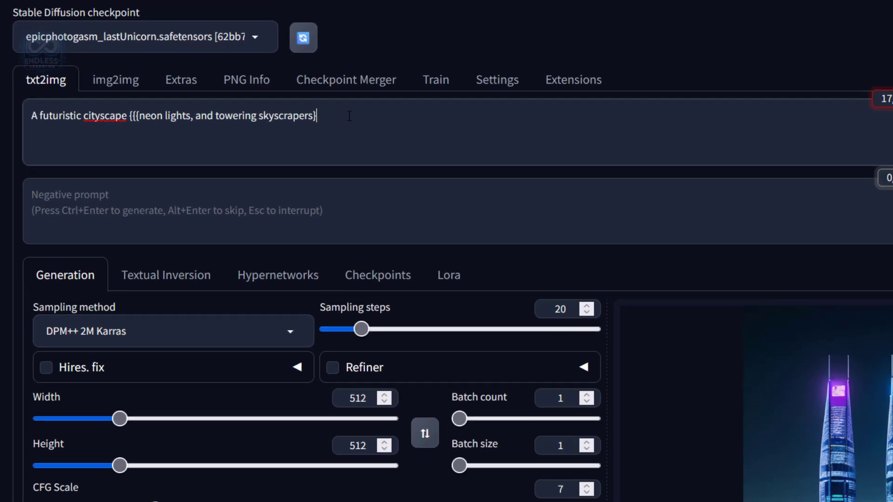
key("Left")
key("Left")
key("Left")
key("Left")
key("Left")
key("Left")
key("Left")
key("BackSpace")
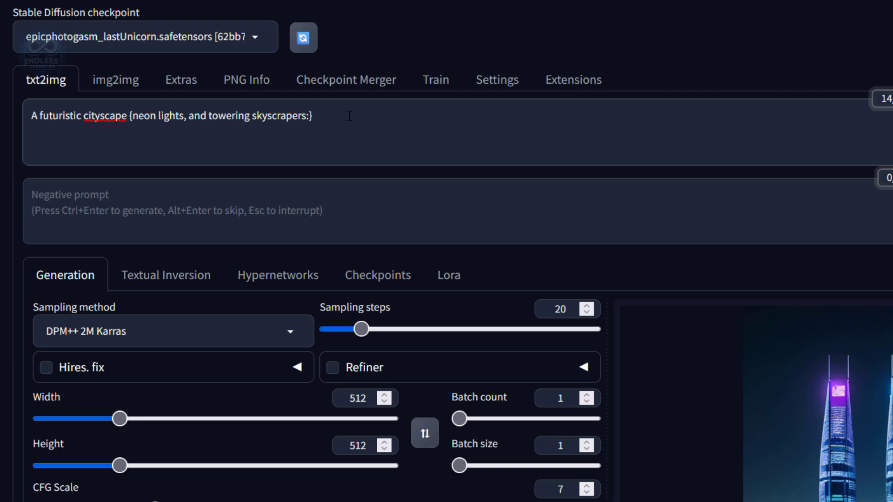
type("60")
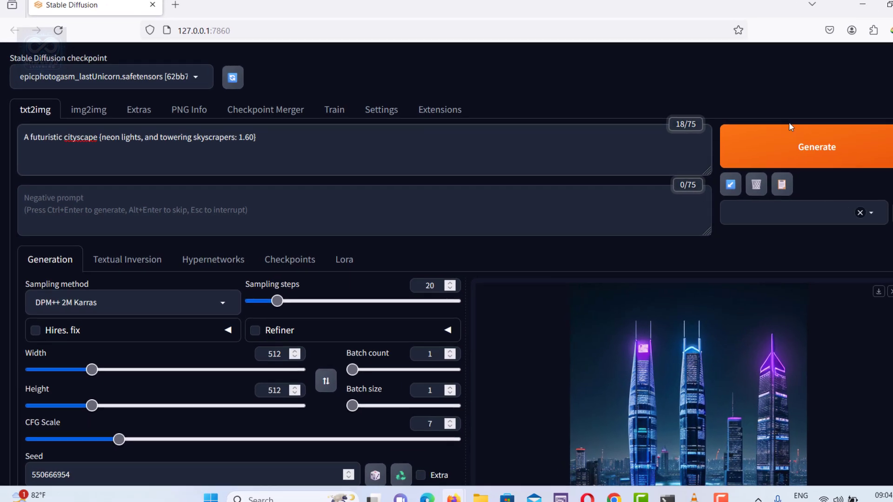
left_click(806, 150)
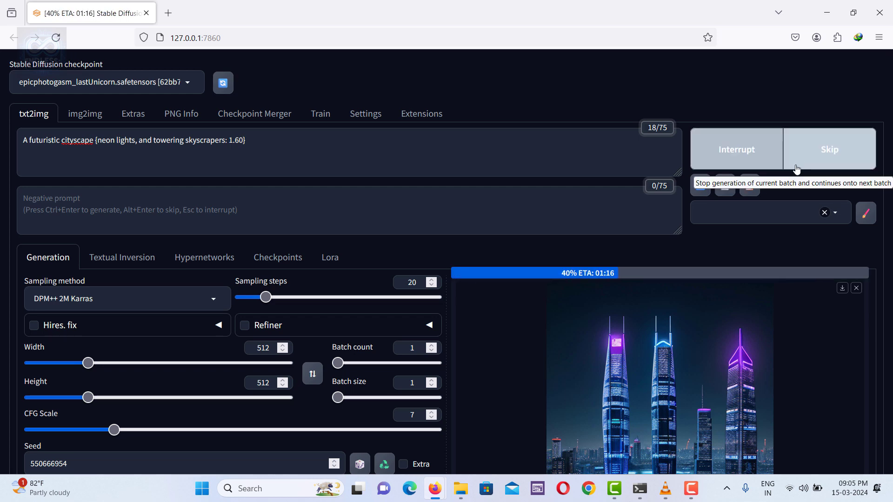
scroll(797, 311, "down", 3)
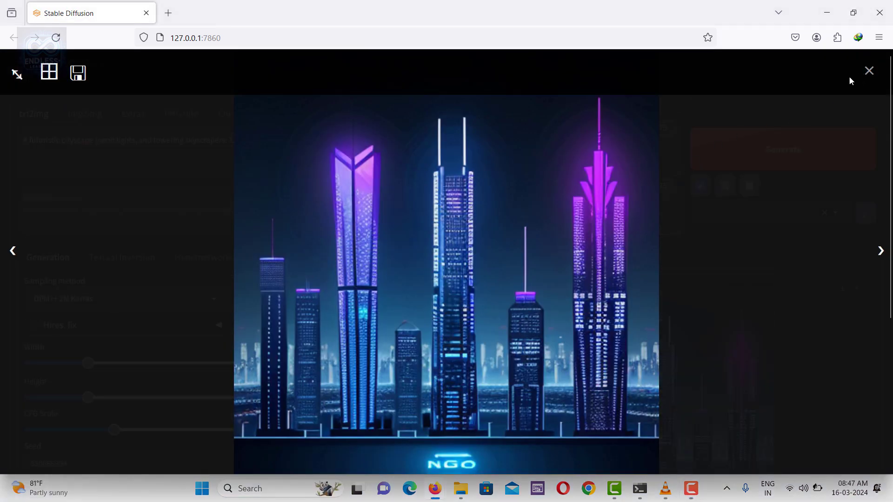
left_click(869, 71)
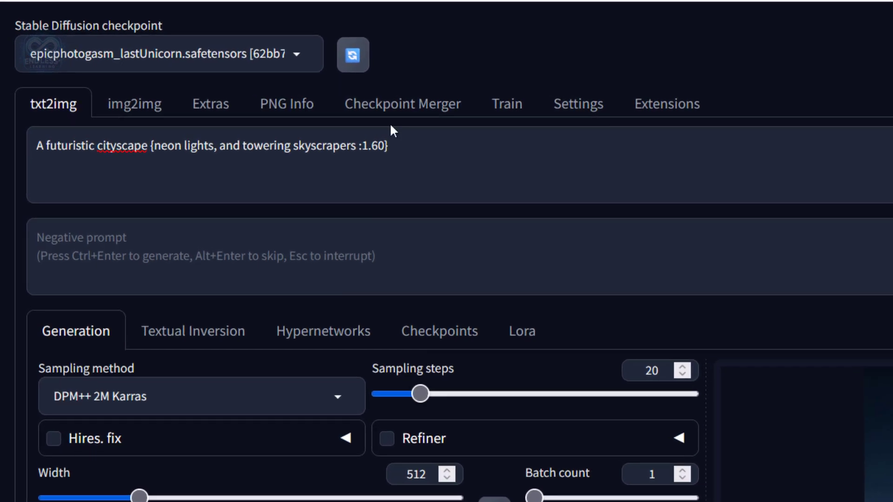
Switch the phrase to square brackets weighted 0.60 and generate a hazy cityscape
double_click(421, 150)
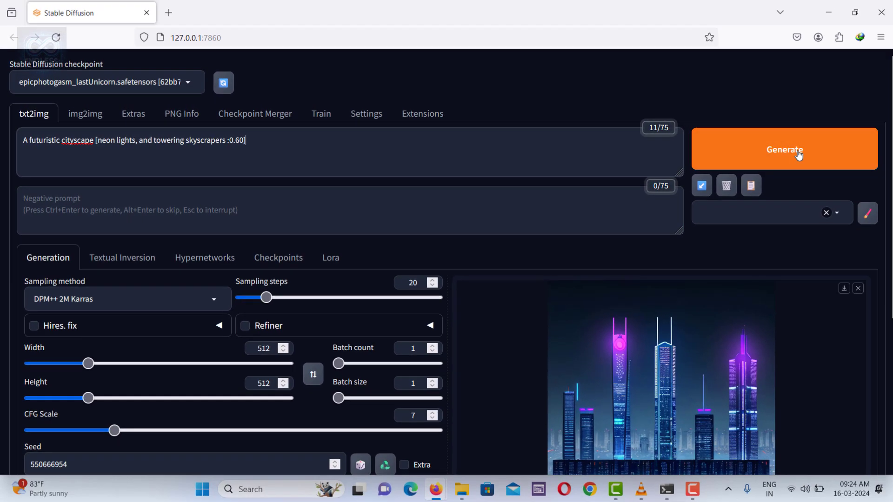
left_click(892, 178)
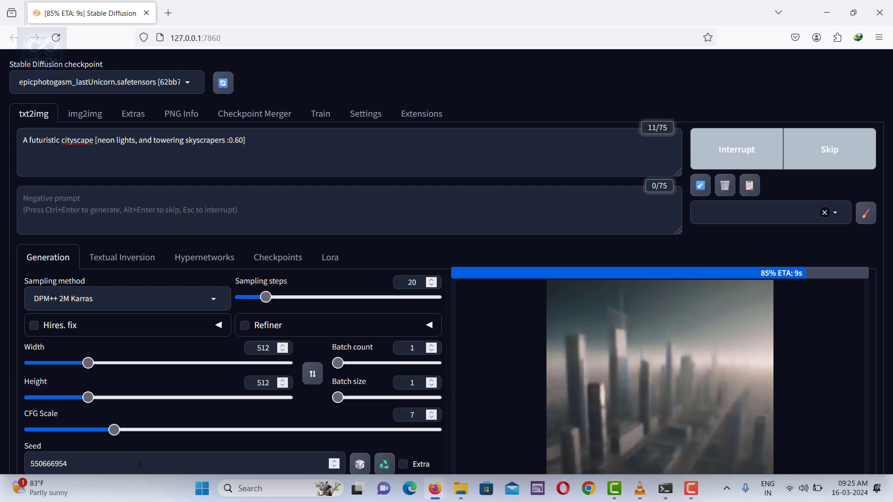
left_click(589, 365)
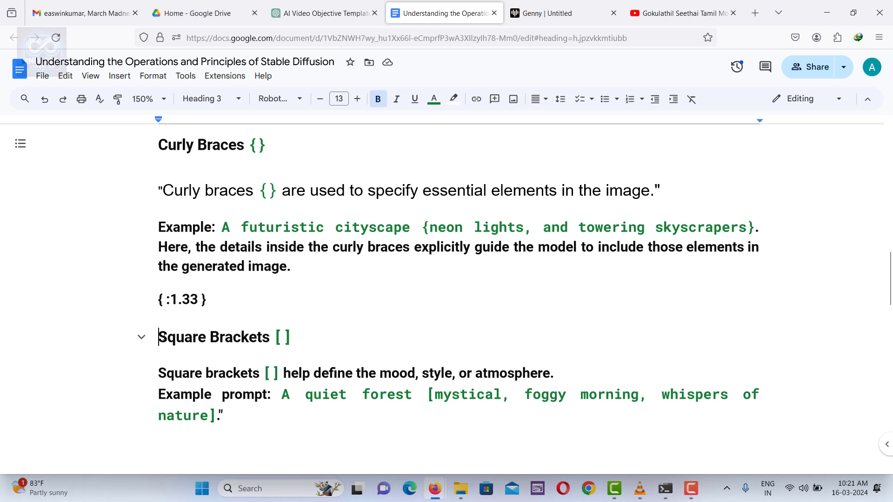
In the Google Docs Square Brackets section, select the quiet forest example prompt
left_click_drag(159, 337, 429, 340)
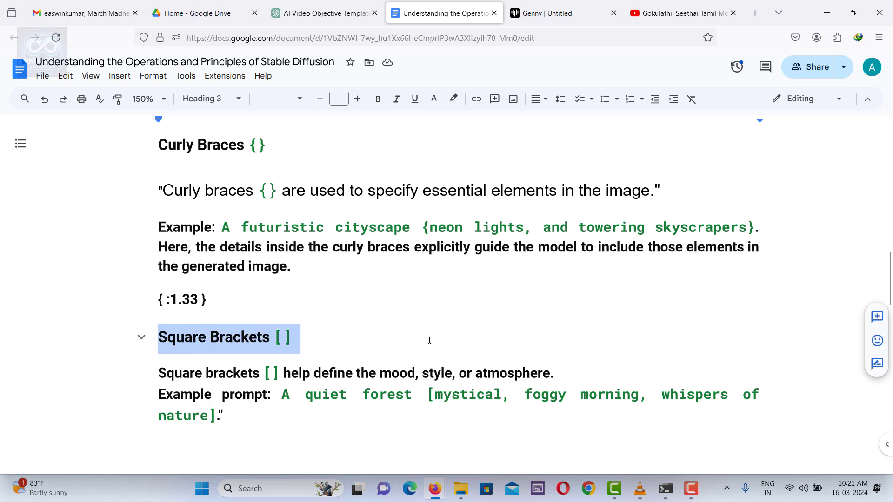
left_click(645, 339)
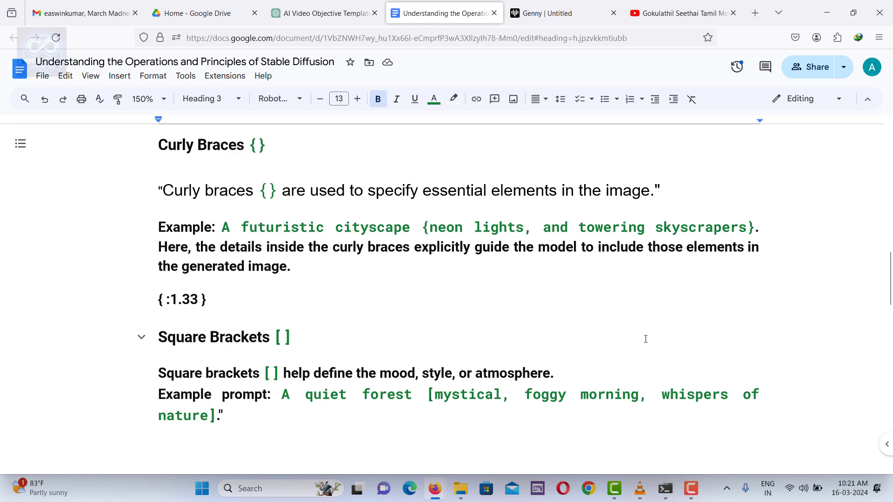
left_click_drag(281, 394, 227, 415)
key("ctrl+c")
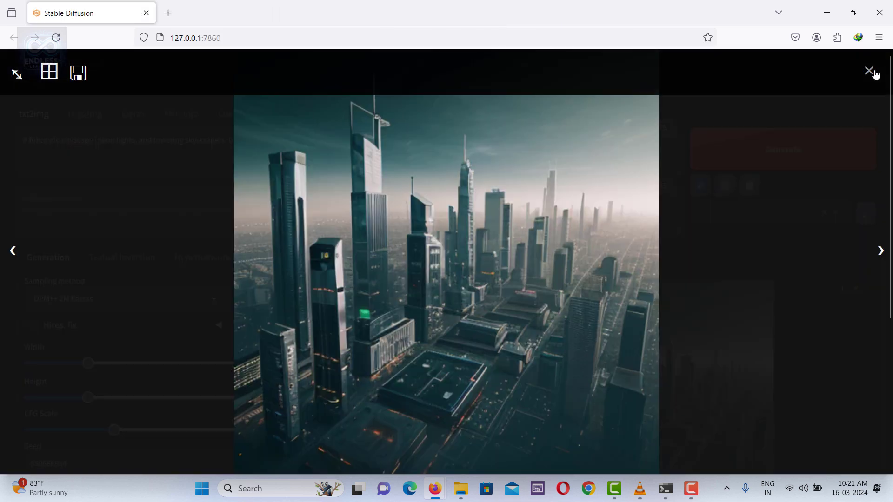
Replace the prompt with the quiet forest example weighted :1.60 and generate the fern-filled forest
left_click(869, 71)
key("ctrl+a")
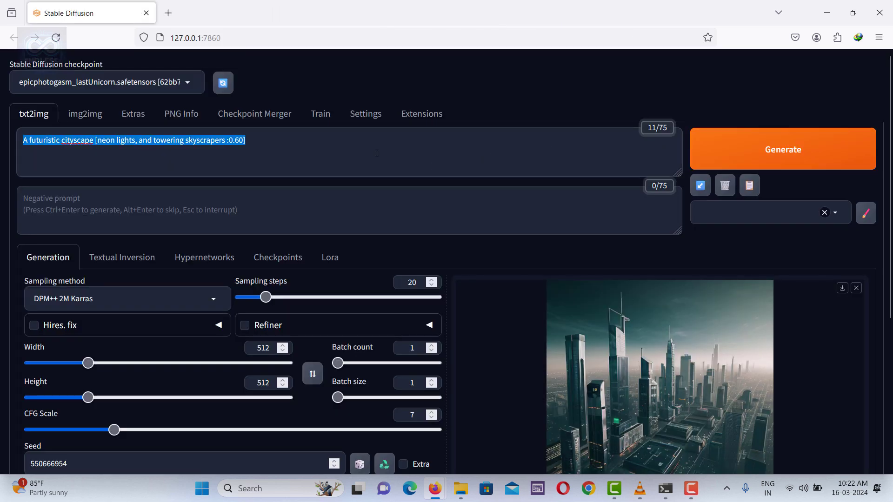
key("ctrl+v")
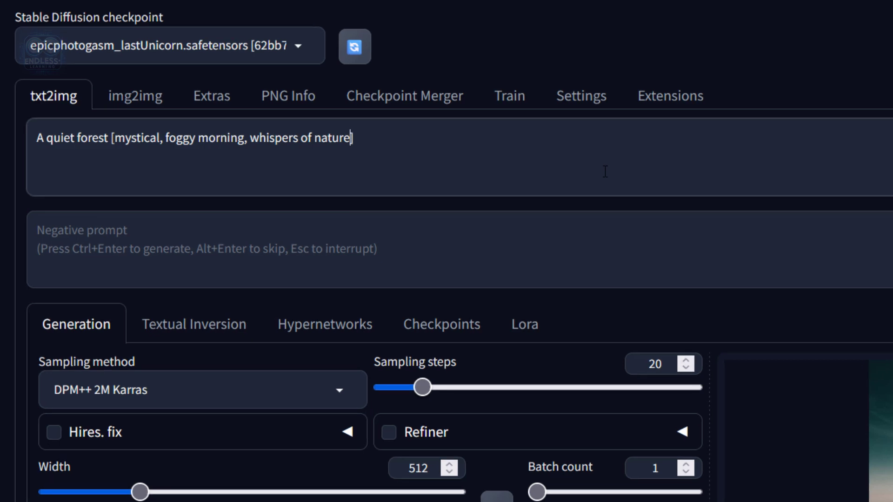
type(":1.60")
left_click(769, 168)
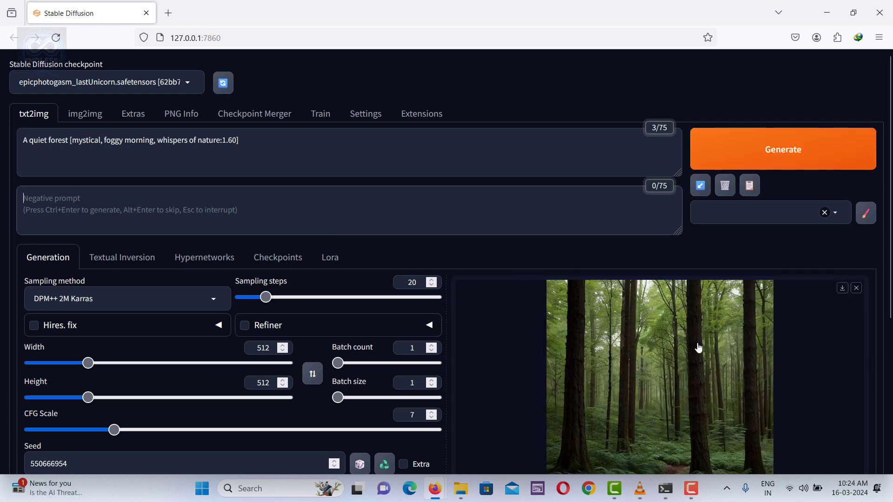
left_click(698, 347)
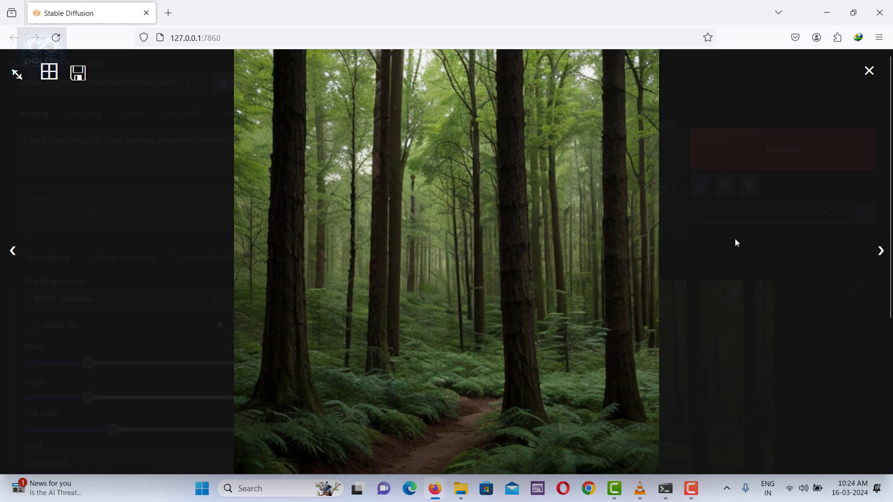
left_click(868, 71)
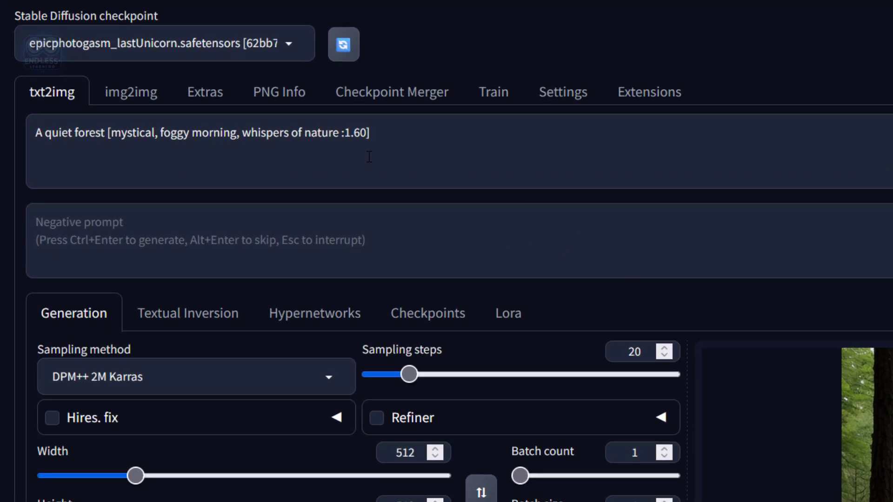
Move the :1.60 weight to right after 'foggy morning' and generate the misty forest image
left_click(368, 133)
key("shift+Left")
key("shift+Left")
key("shift+Left")
key("shift+Left")
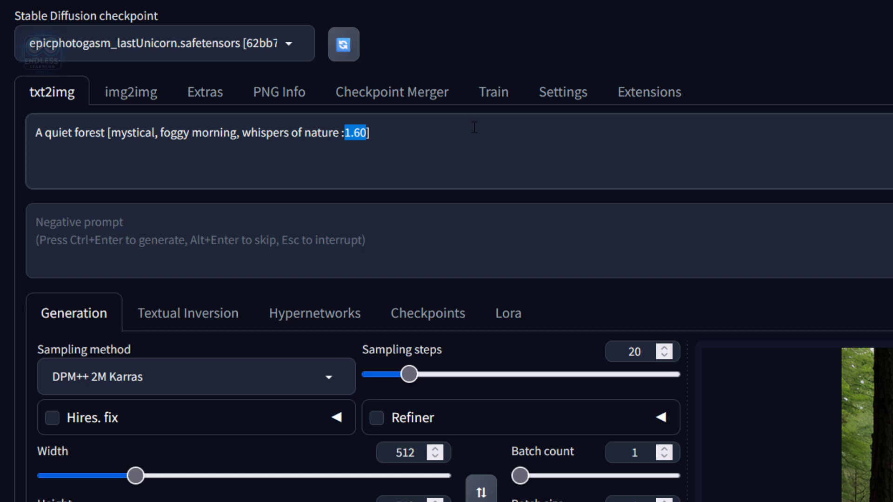
key("BackSpace")
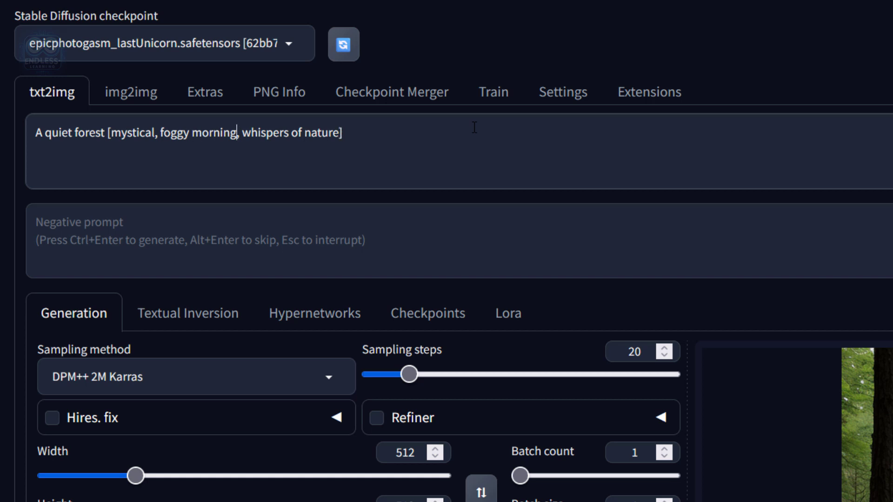
type(":1.60")
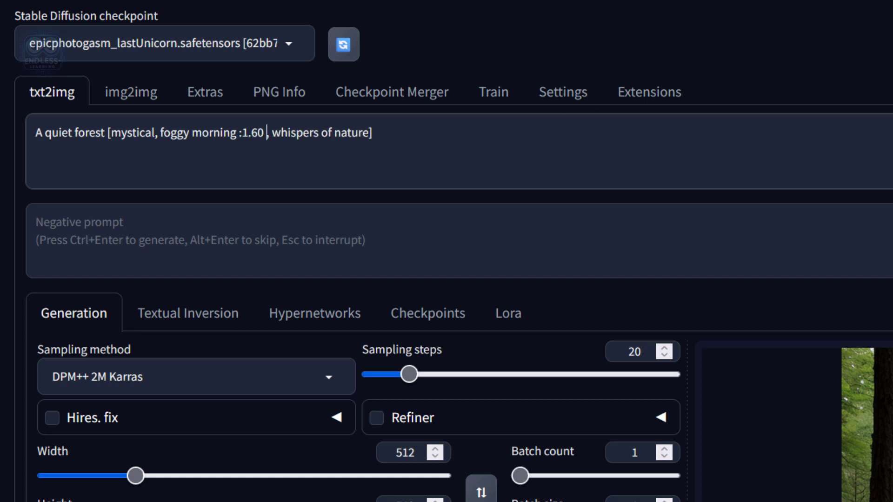
key("ctrl+Return")
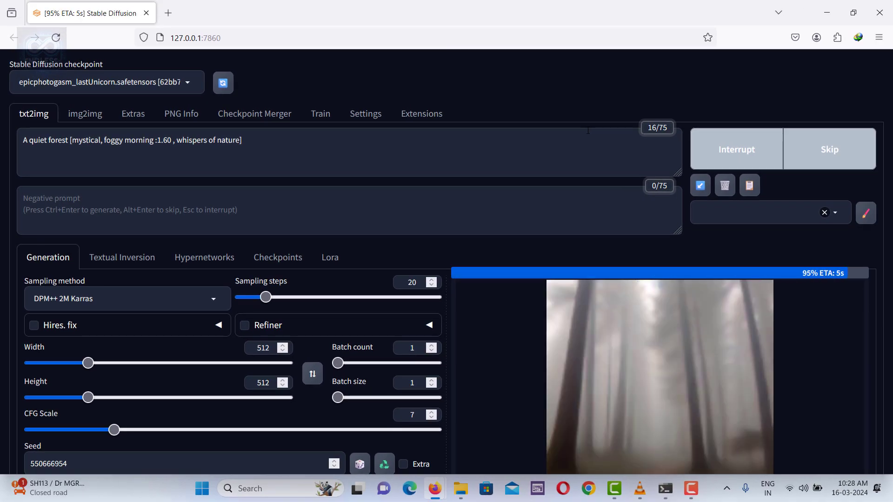
left_click(771, 357)
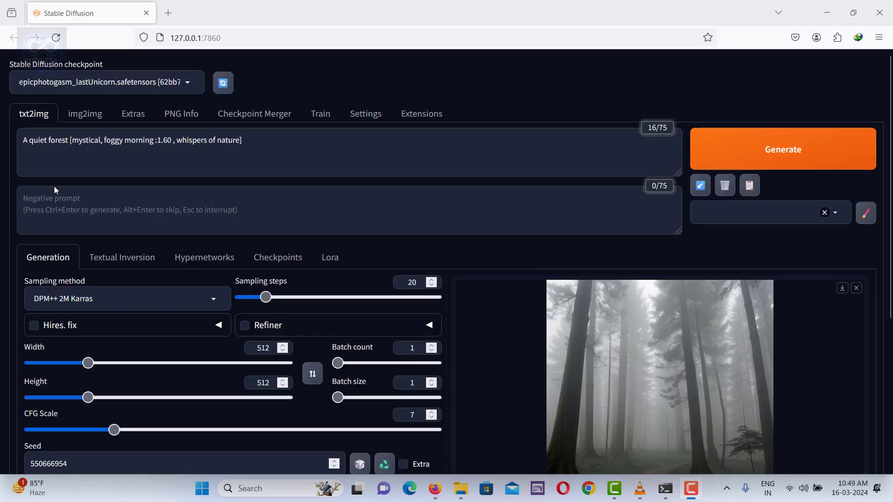
left_click(115, 208)
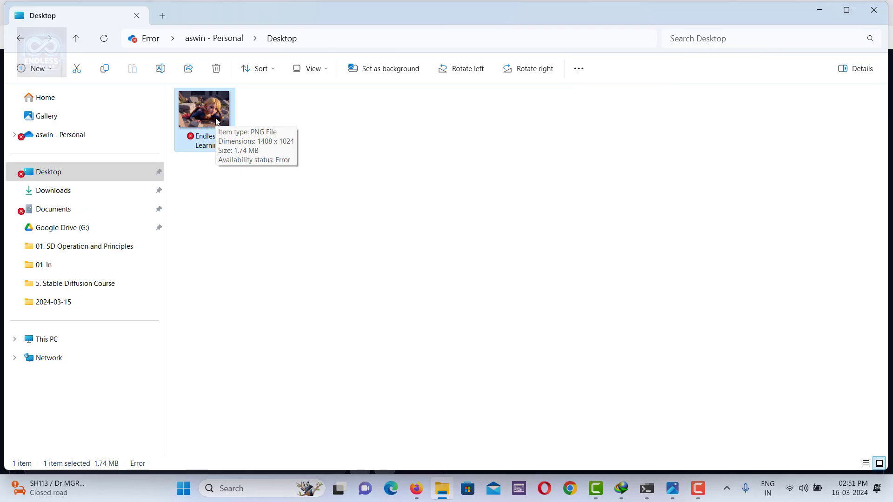
View Endless Learning.png's supergirl-in-rubble image in Windows Photos, then minimize the viewer
double_click(211, 110)
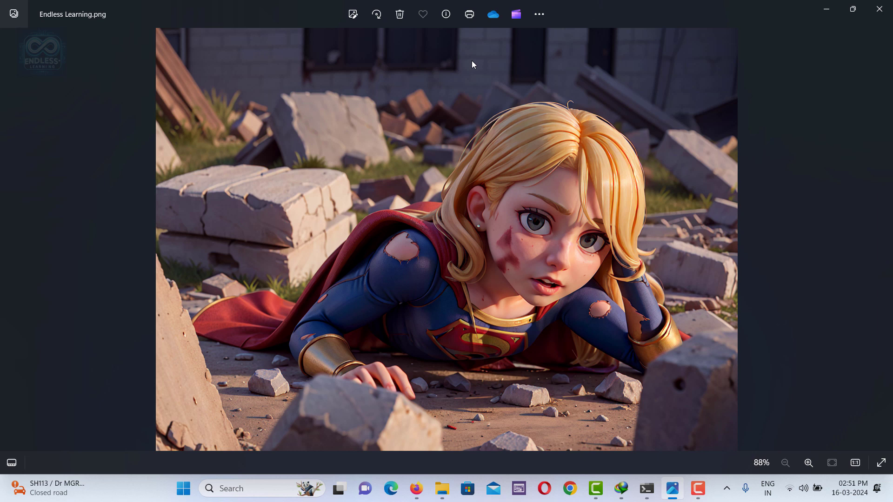
left_click(827, 10)
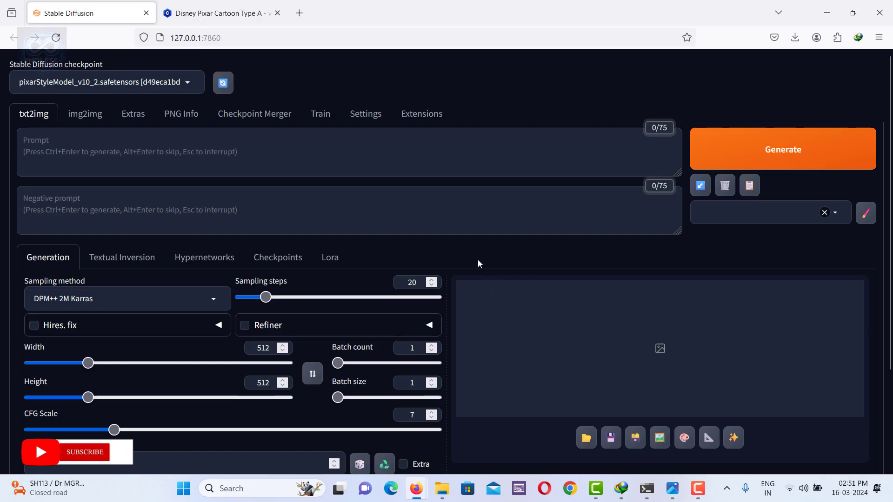
Upload Endless Learning.png in PNG Info and send its prompts, Euler a, 100 steps, CFG 7.5 to txt2img
left_click(179, 118)
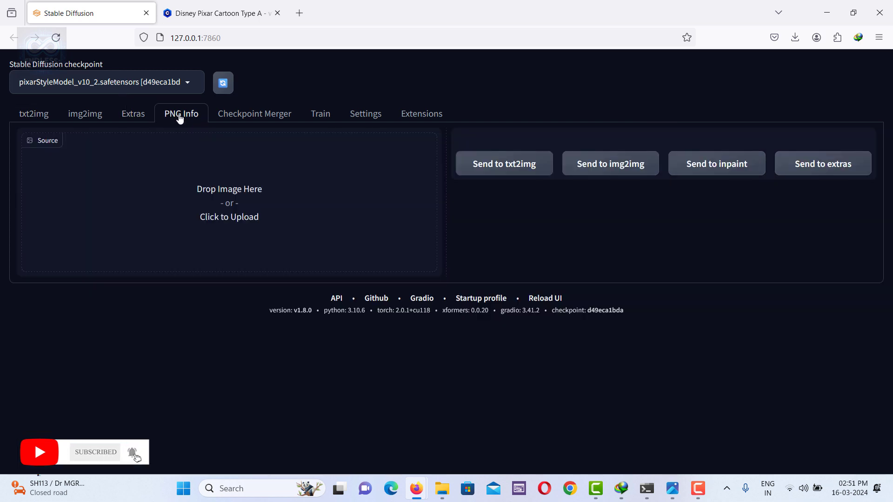
left_click(223, 217)
left_click(288, 137)
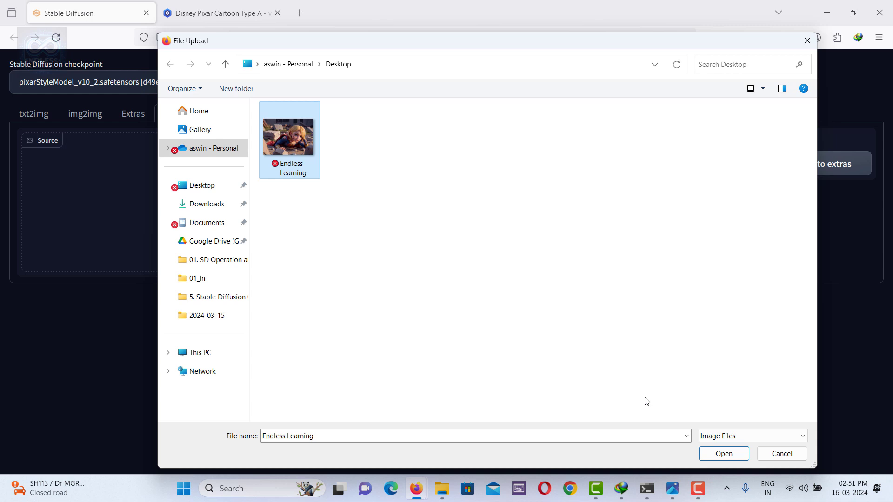
left_click(724, 453)
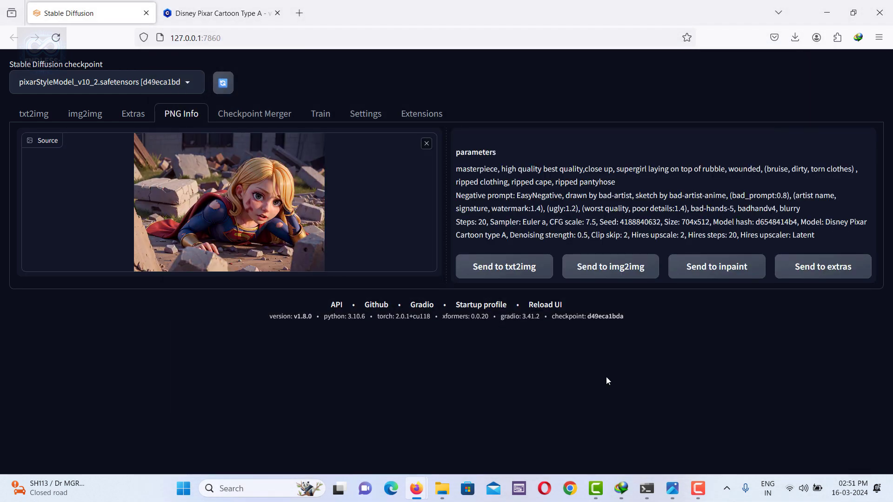
left_click(500, 266)
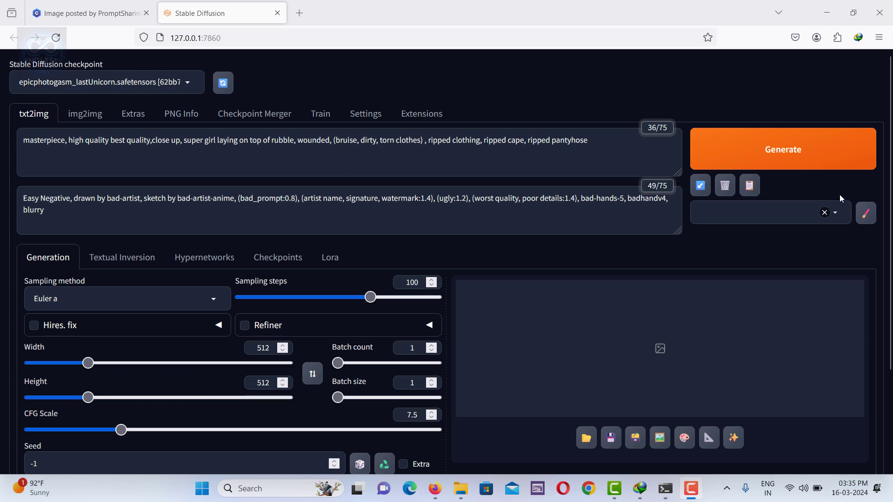
Render the 100-step supergirl-on-rubble image and view the result full-size
left_click(799, 150)
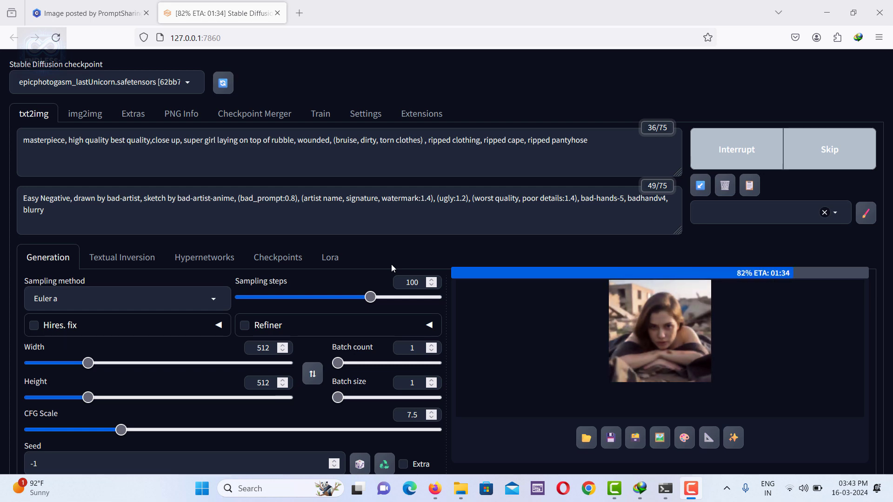
scroll(534, 341, "down", 5)
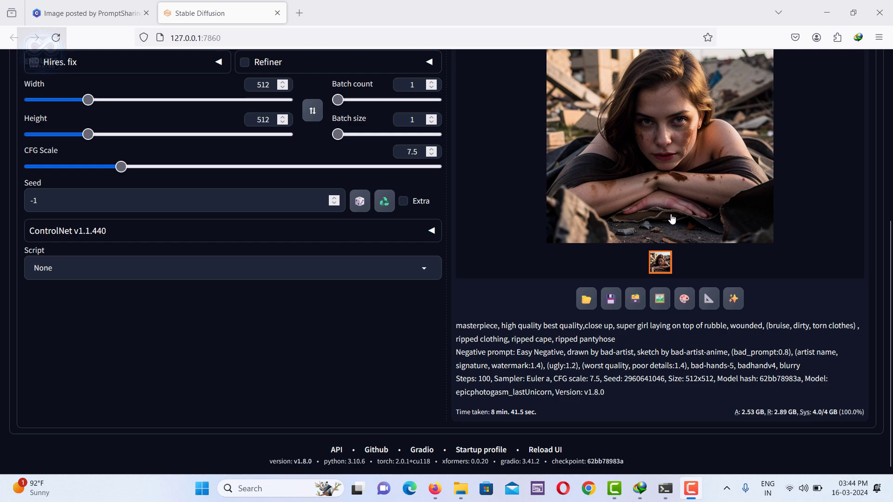
left_click(718, 115)
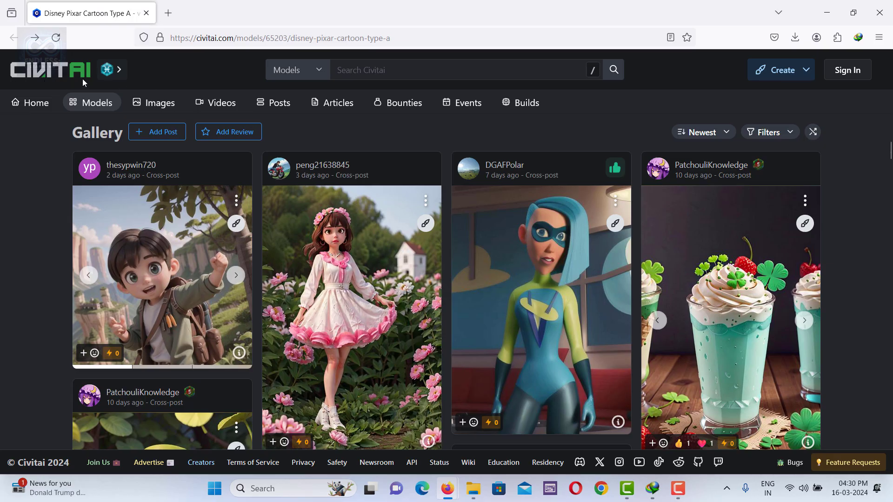
Open the schoolgirl image from the Disney Pixar Cartoon Type A gallery and show its Generation Data
scroll(20, 253, "down", 10)
scroll(19, 253, "down", 4)
scroll(20, 255, "down", 6)
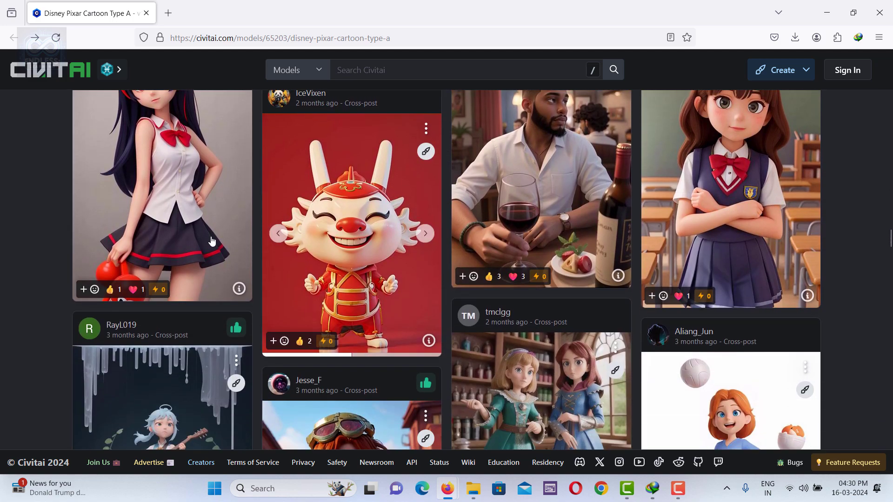
left_click(748, 161)
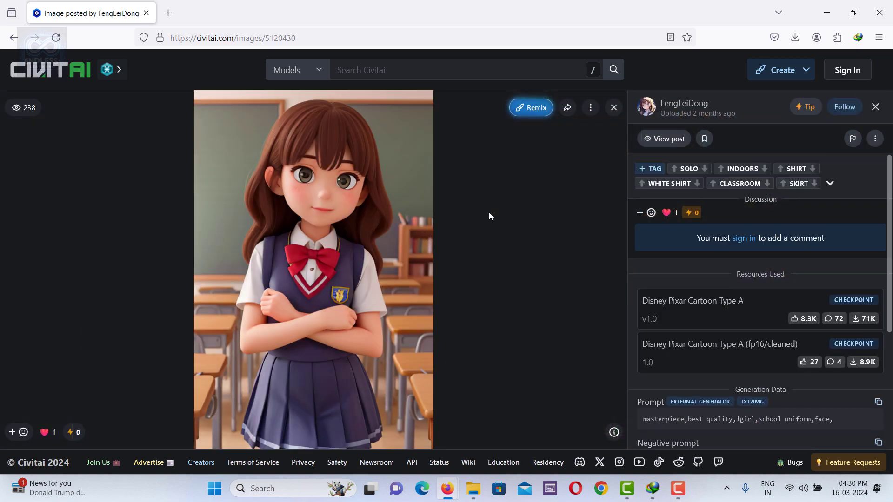
scroll(749, 245, "down", 4)
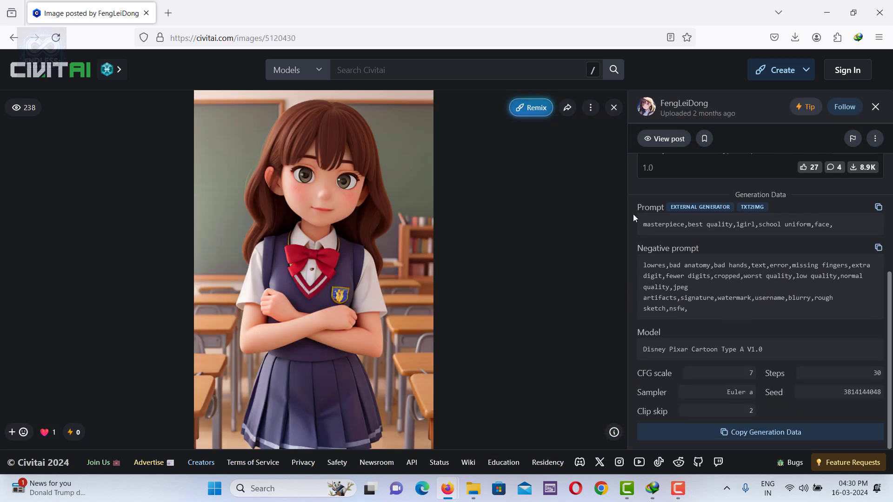
Paste the schoolgirl generation data into txt2img, parse it (Euler a, 30 steps, 512x768, CFG 7), keeping pixarStyleModel_v10_2
left_click(794, 436)
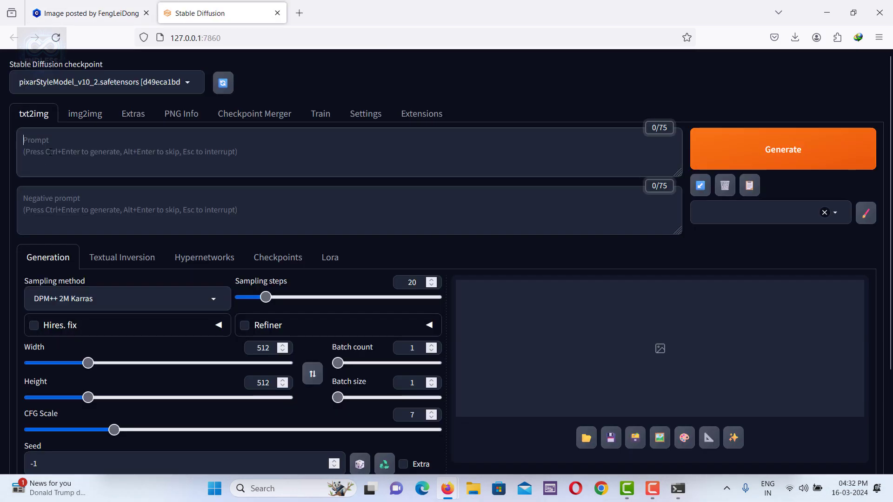
right_click(52, 154)
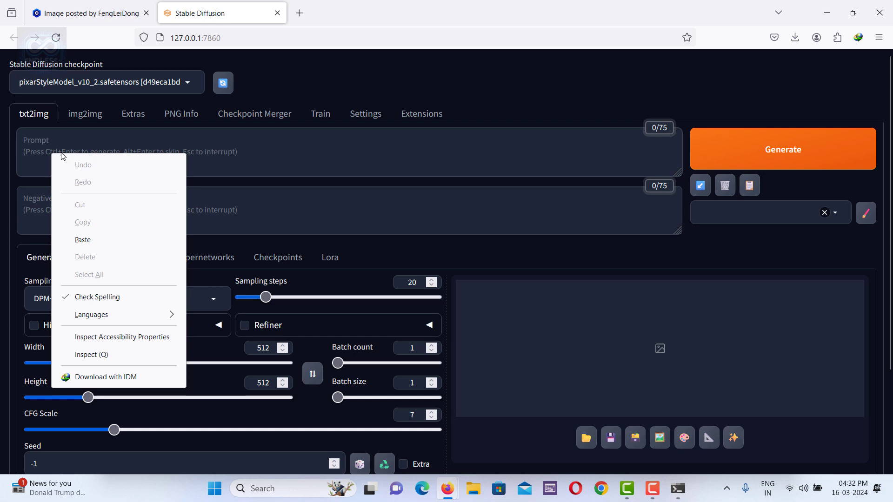
left_click(92, 239)
left_click(701, 187)
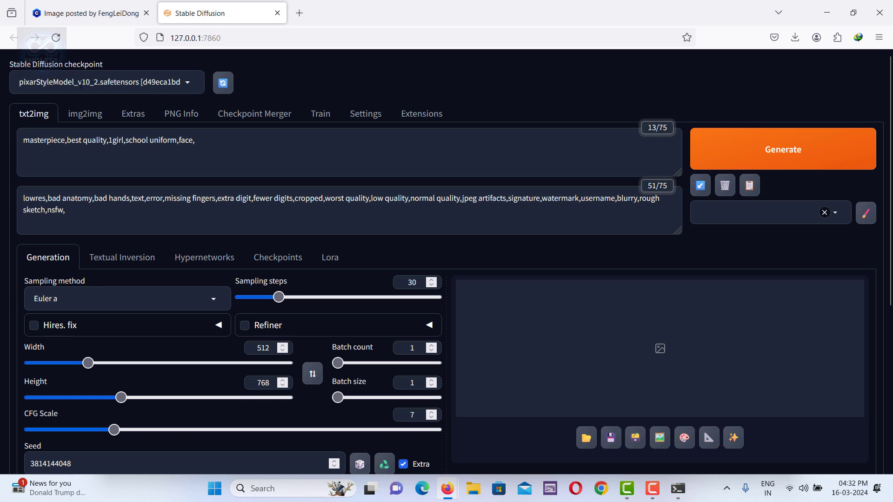
left_click(75, 83)
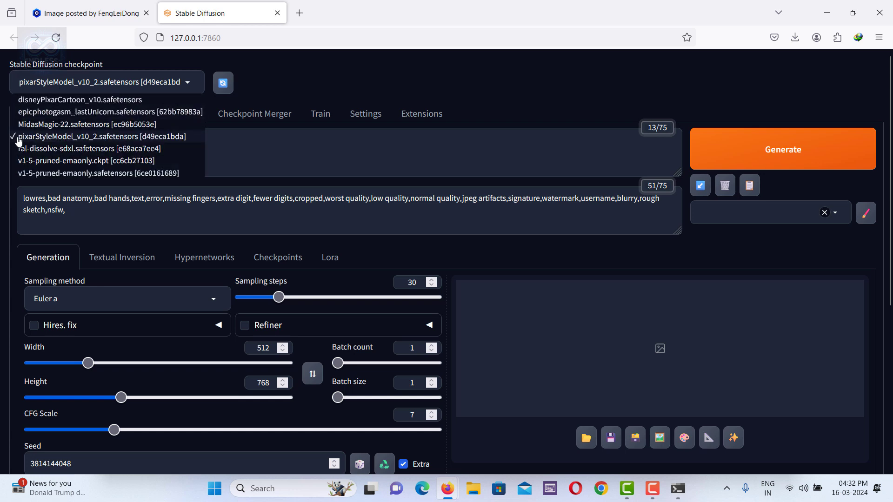
left_click(45, 137)
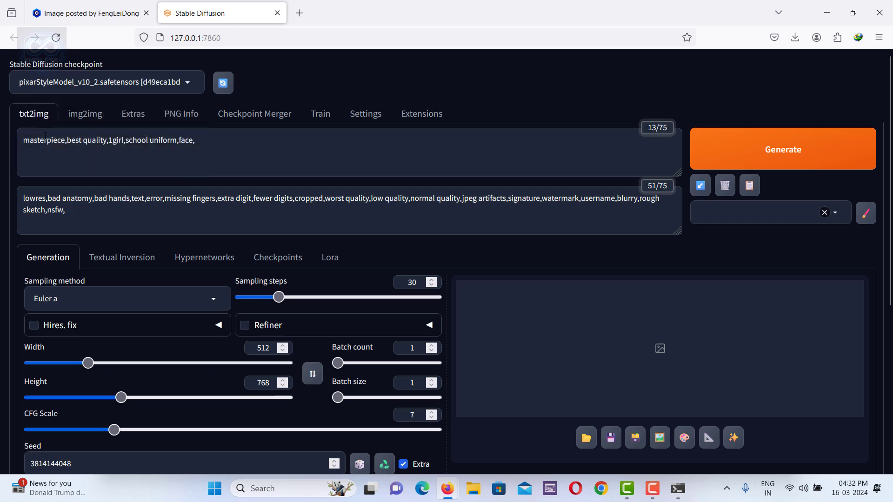
Use the model name 'Disney Pixar Cartoon Type A V1.0' to reach its Civitai model page
left_click(84, 10)
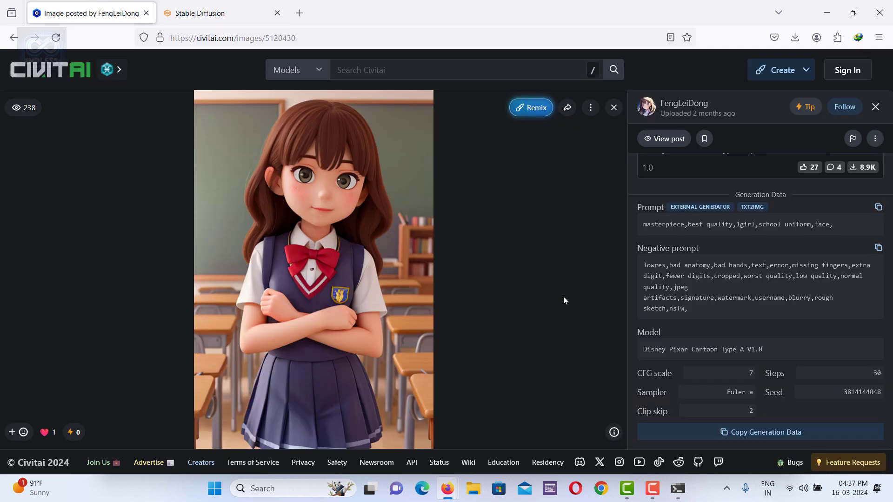
left_click_drag(741, 345, 639, 346)
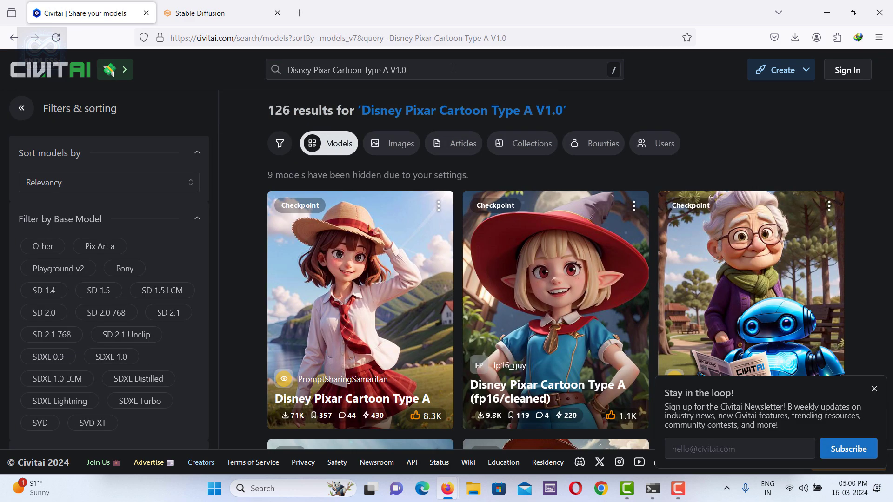
left_click(365, 292)
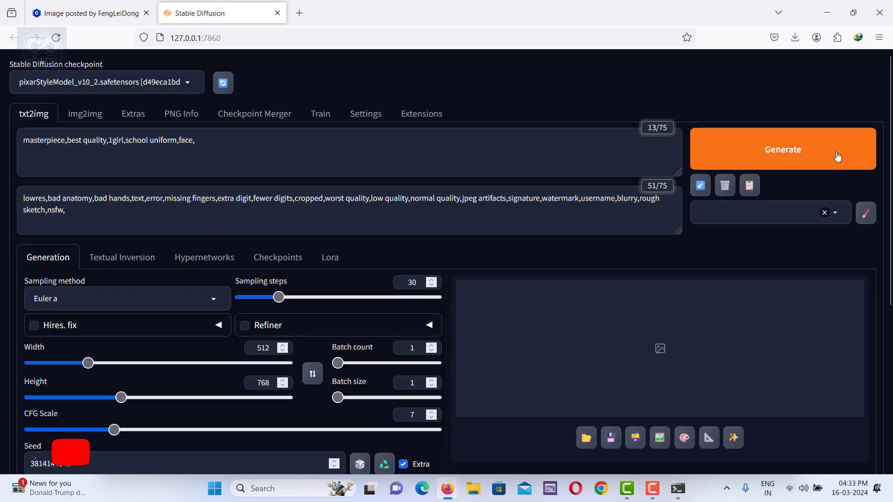
Start generating the schoolgirl image on pixarStyleModel_v10_2 with the loaded settings
left_click(835, 152)
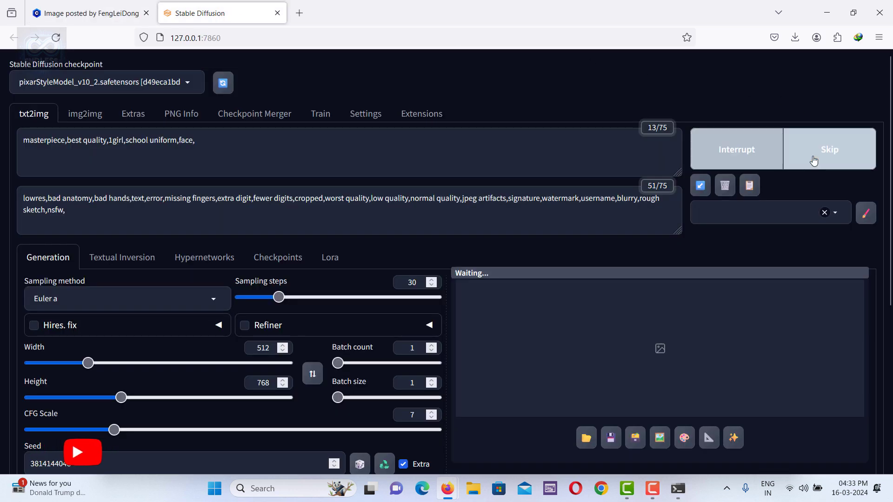